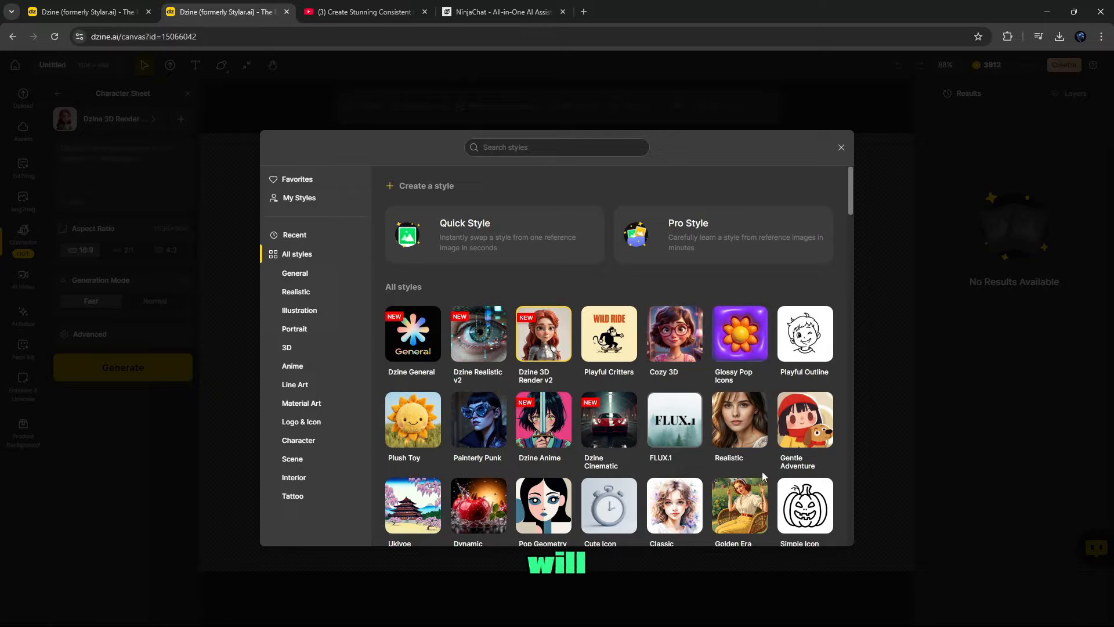
Browse the style library and choose the Dzine General style for the character sheet.
scroll(528, 481, down, 2)
scroll(525, 480, down, 3)
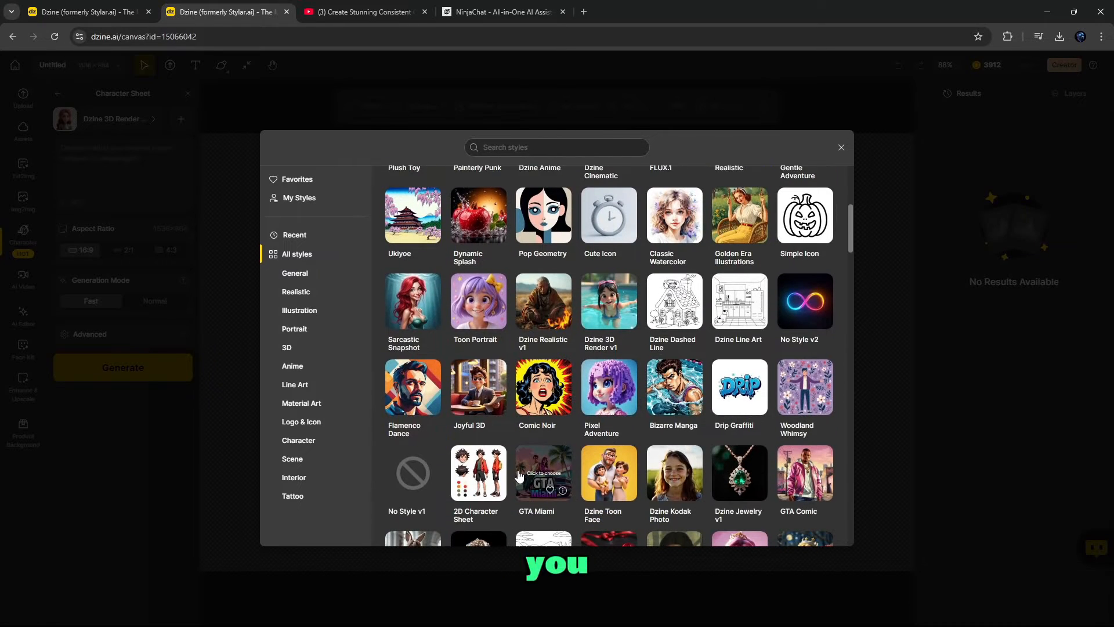
scroll(498, 419, up, 7)
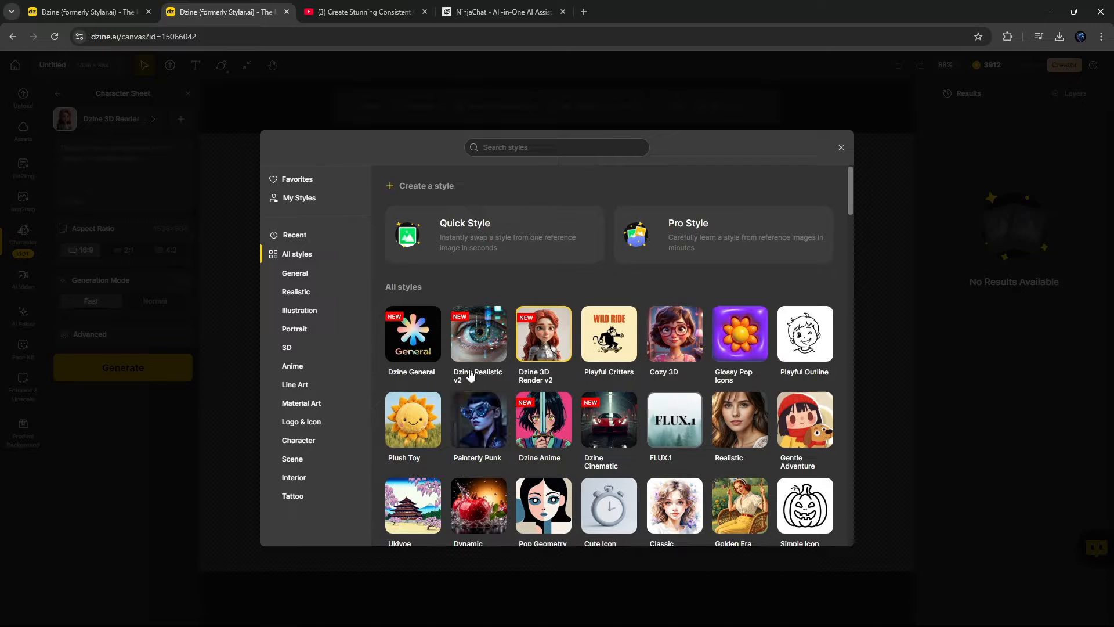
click(409, 329)
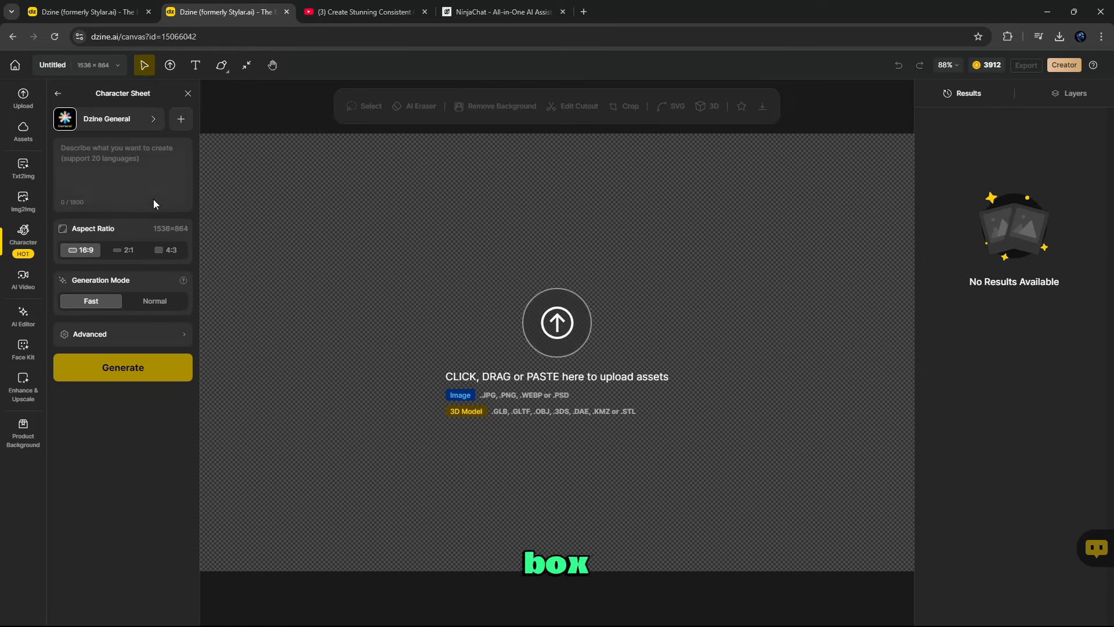
Enter a prompt for a playful, cute kid with front, side and back views, and generate the character sheet.
click(105, 161)
key(ctrl+v)
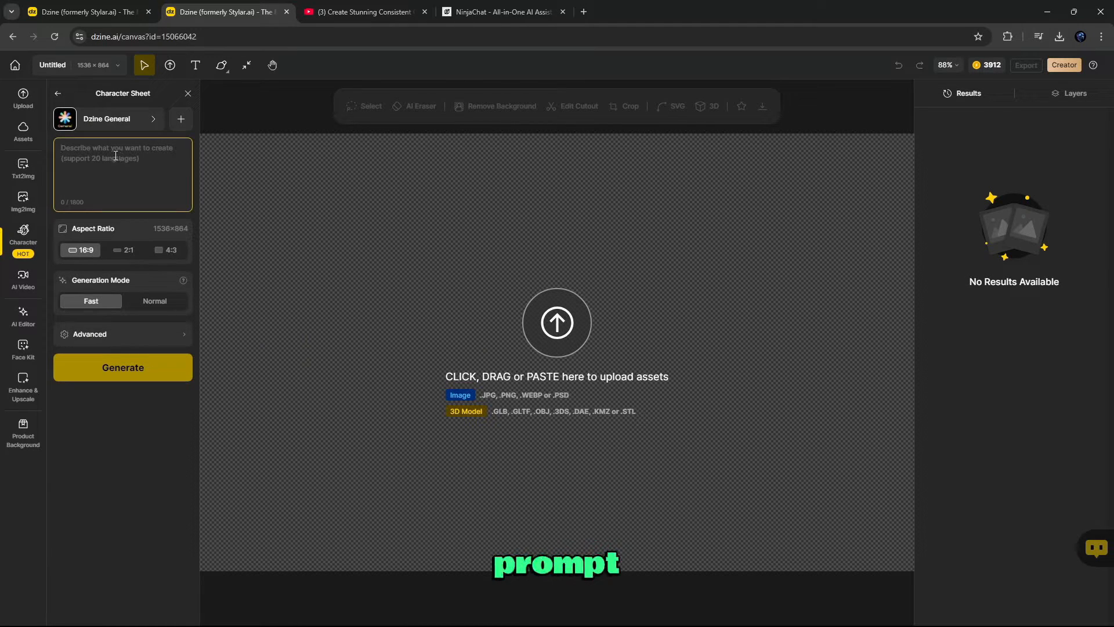
scroll(86, 157, up, 1)
drag(62, 158, 151, 244)
click(151, 244)
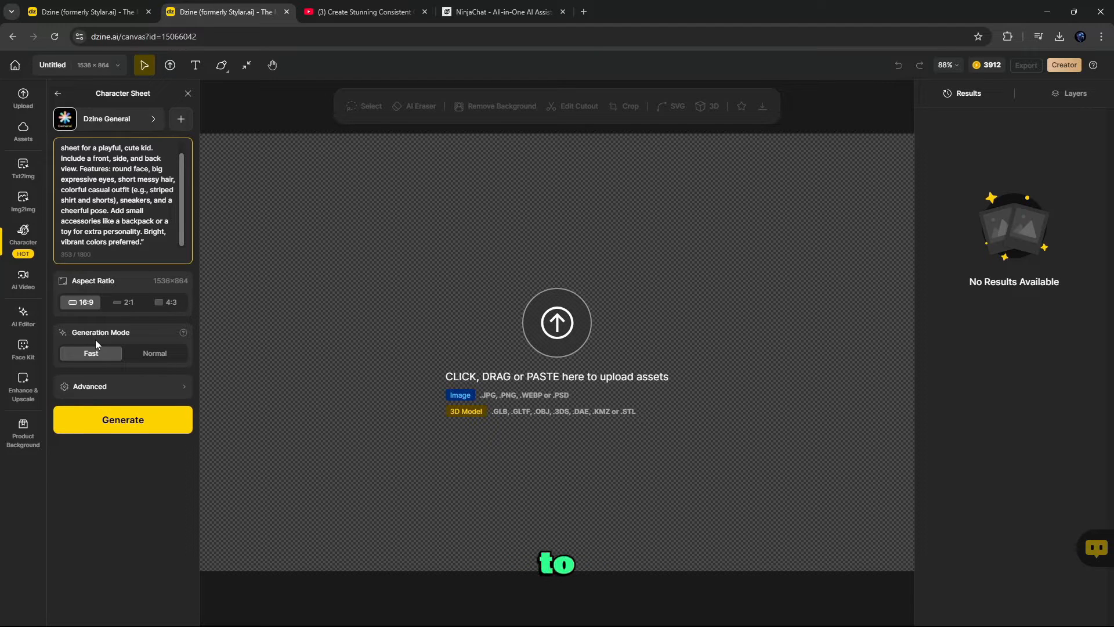
click(144, 418)
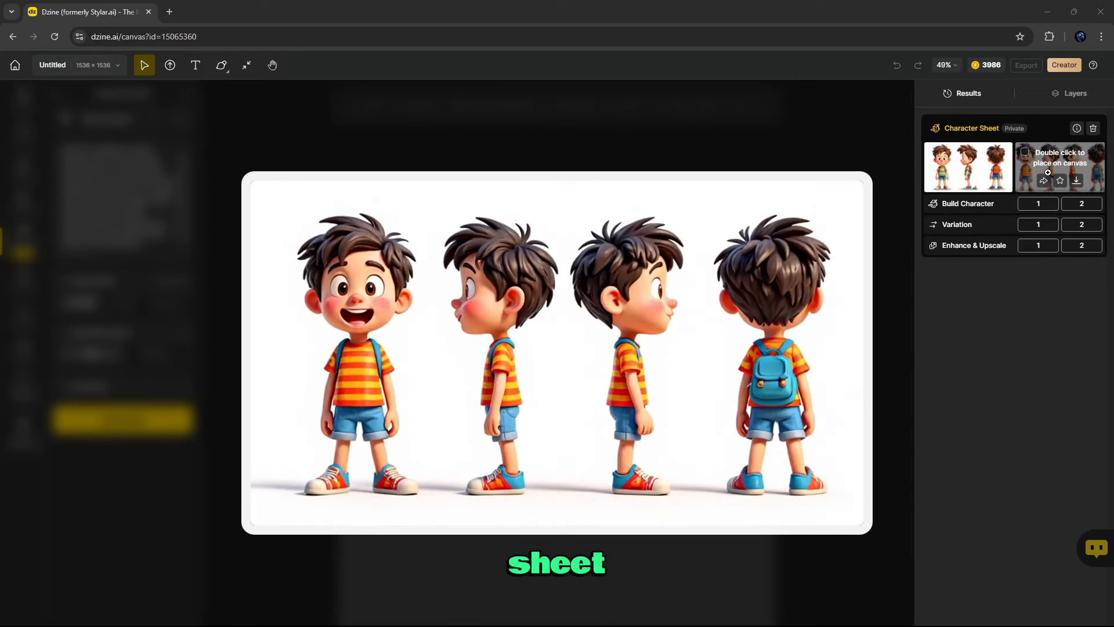
Download both generated character sheets as PNG files at 1x upscale.
mouse_move(968, 181)
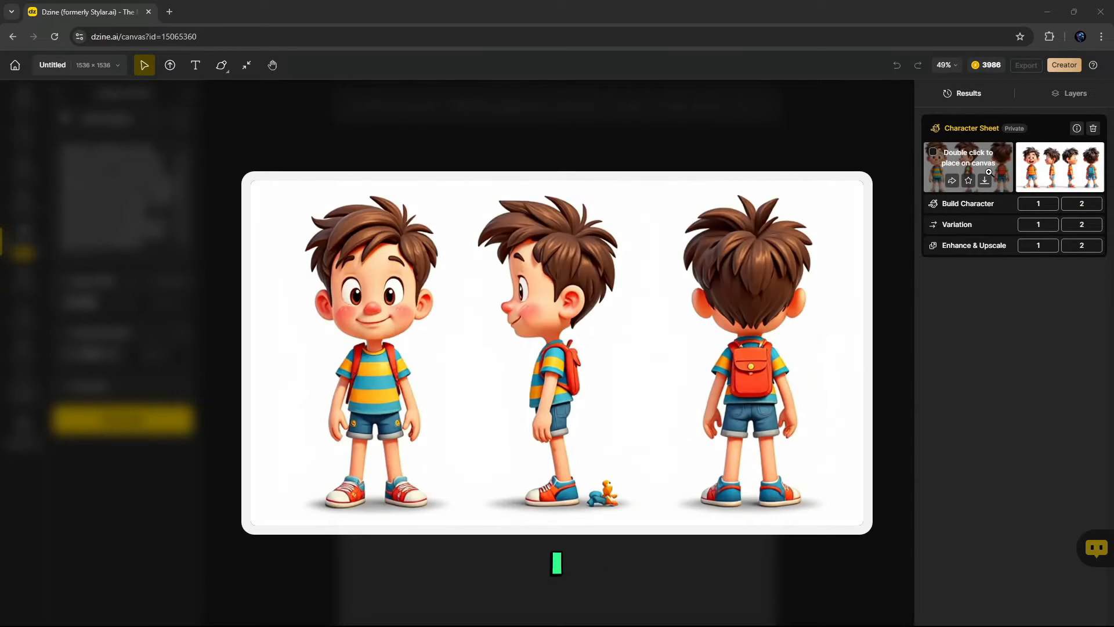
click(986, 183)
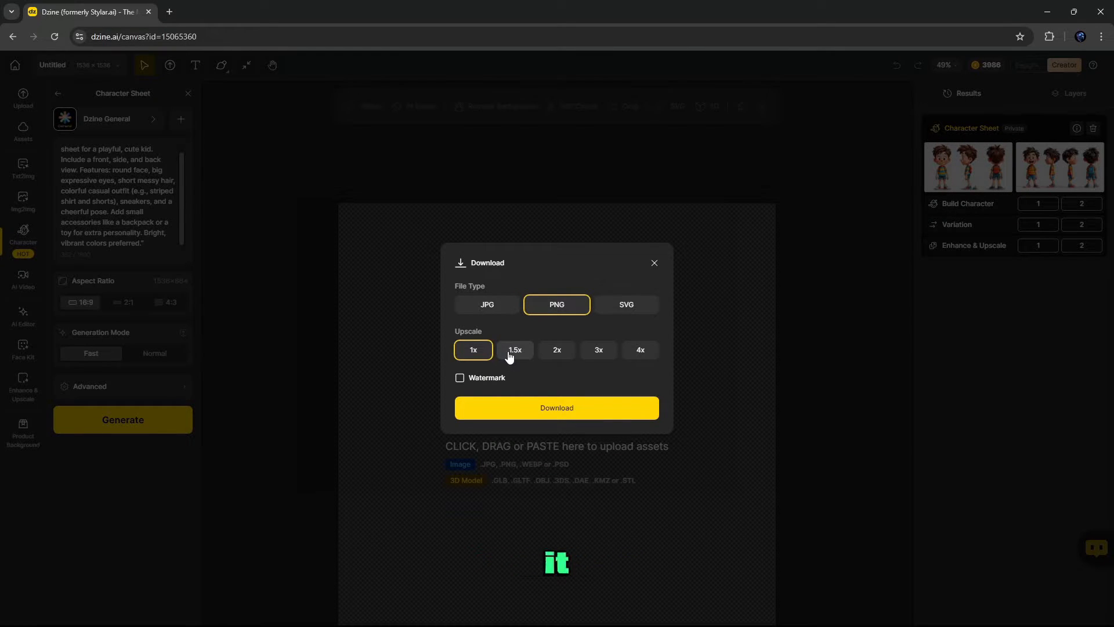
click(557, 407)
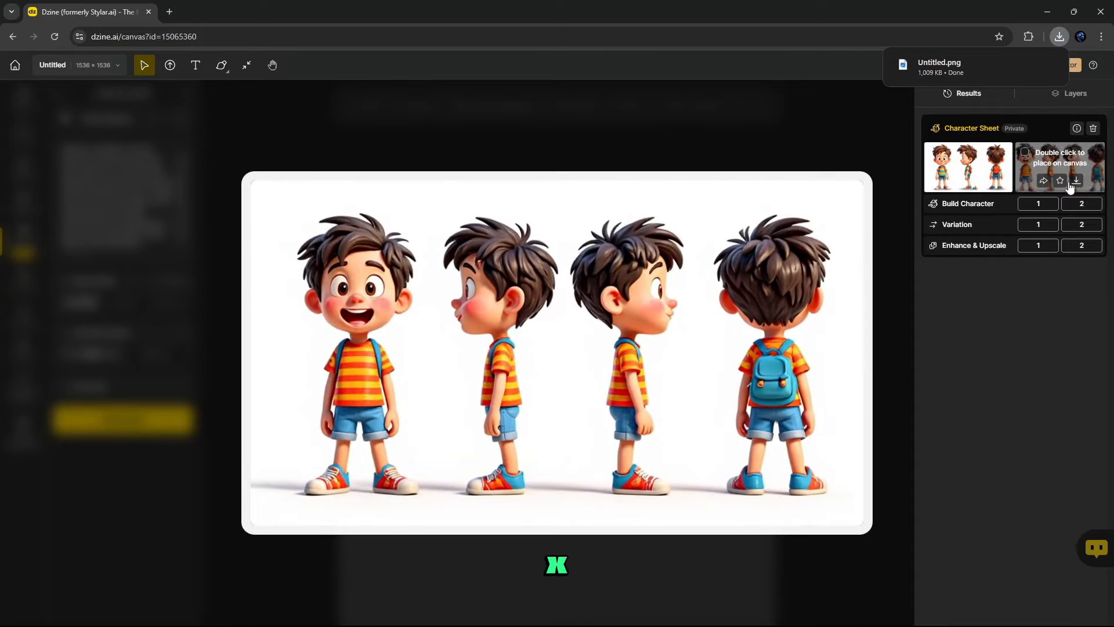
click(1076, 180)
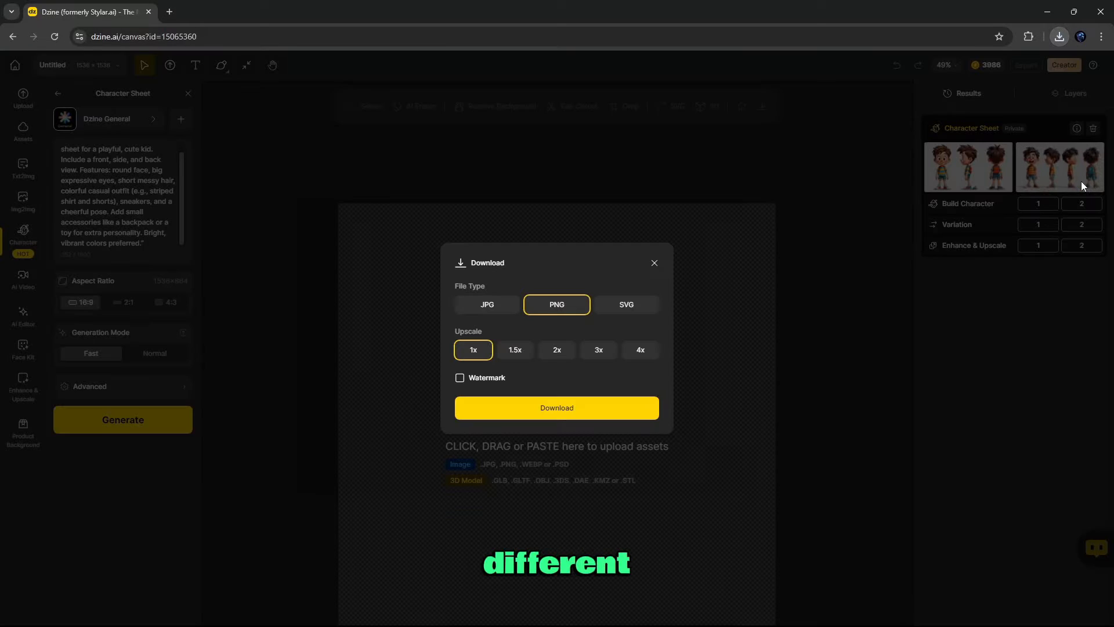
click(590, 408)
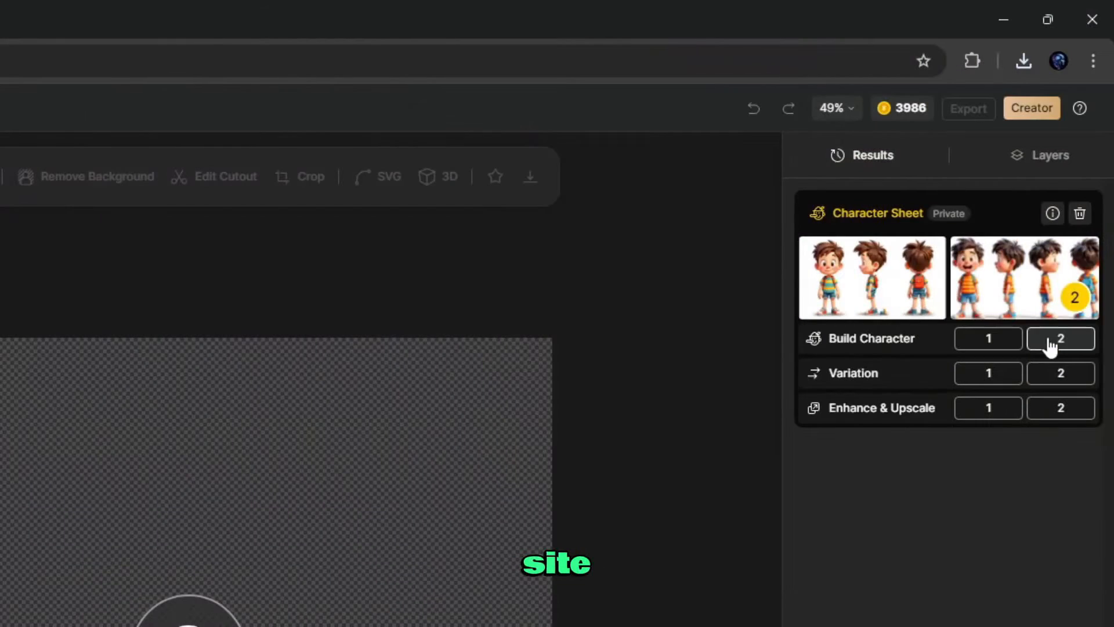
Build a new character from the second character sheet, name it Reo and start its training.
click(1074, 206)
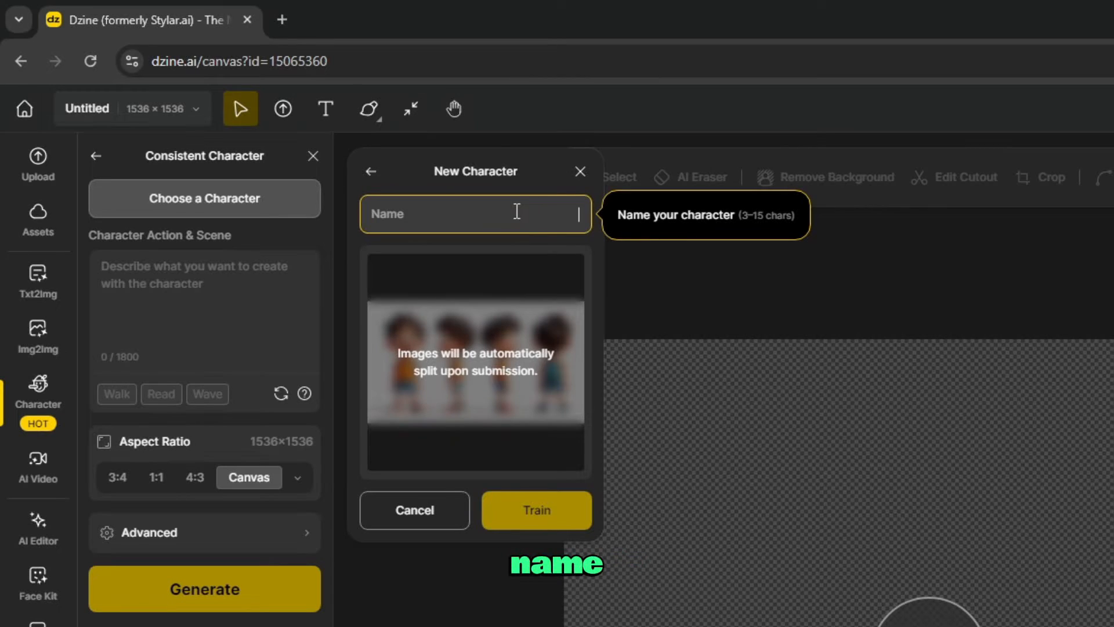
text(Reo)
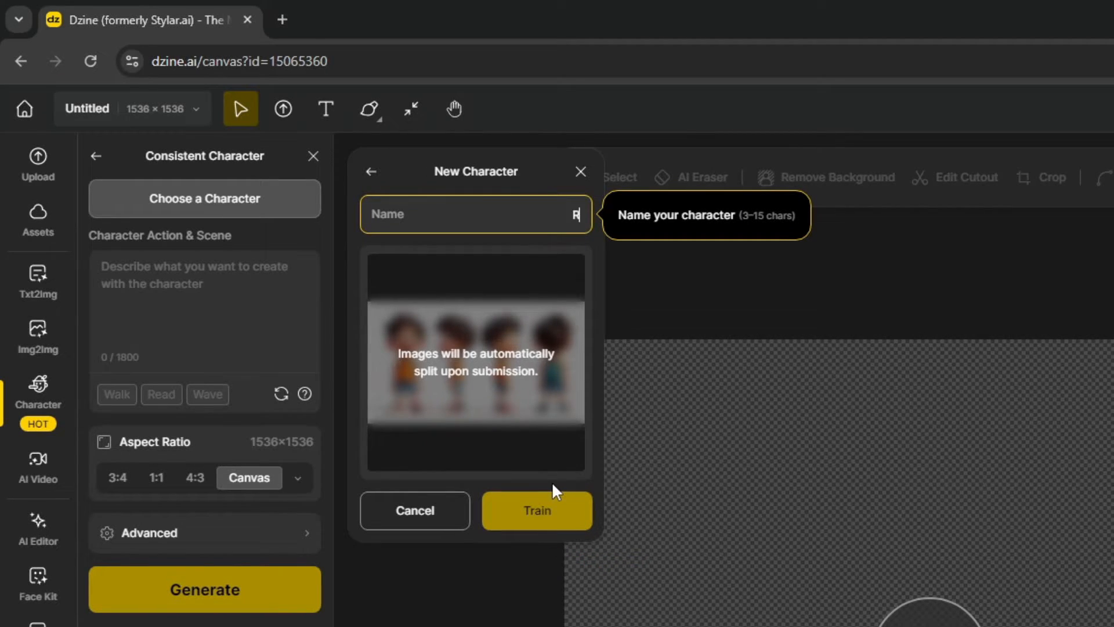
click(590, 508)
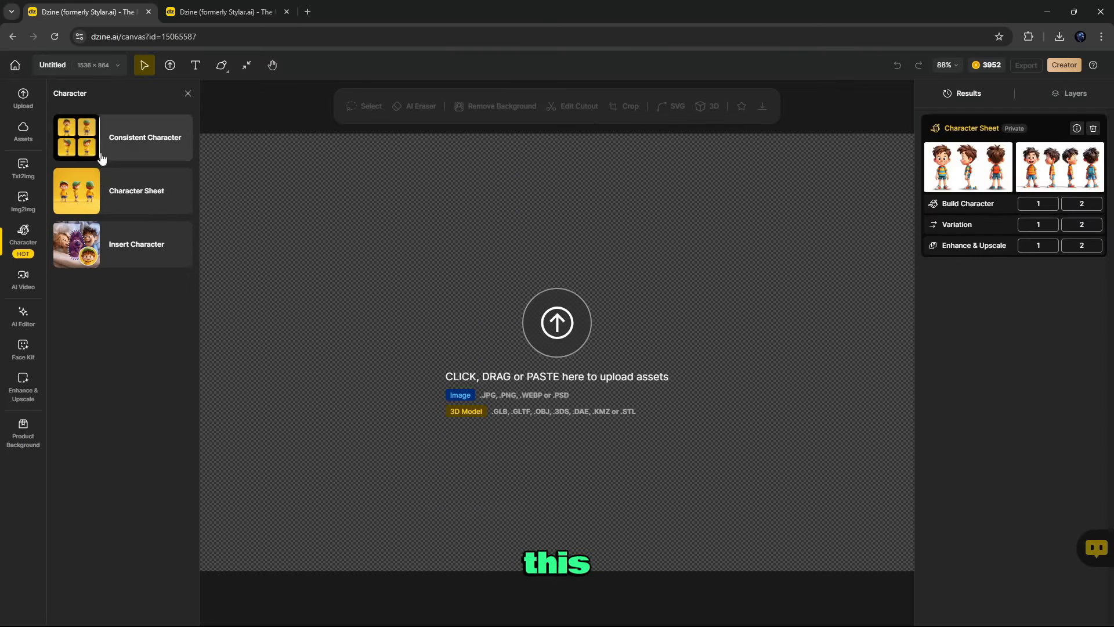
Choose Reo as the consistent character and fill the action and scene prompt with the Walk preset.
click(140, 139)
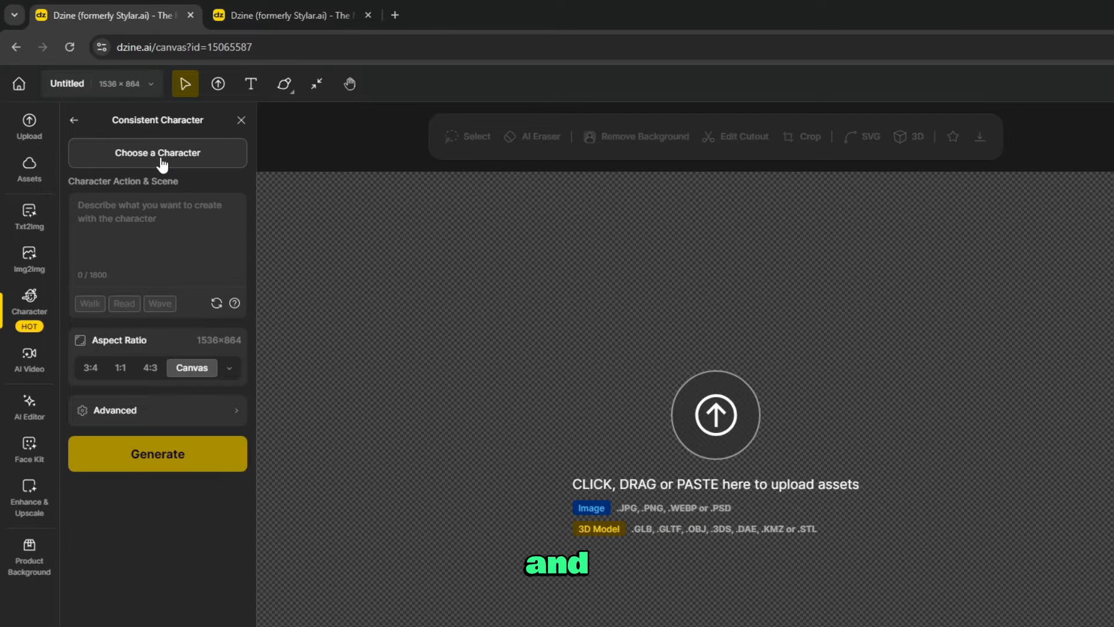
click(128, 123)
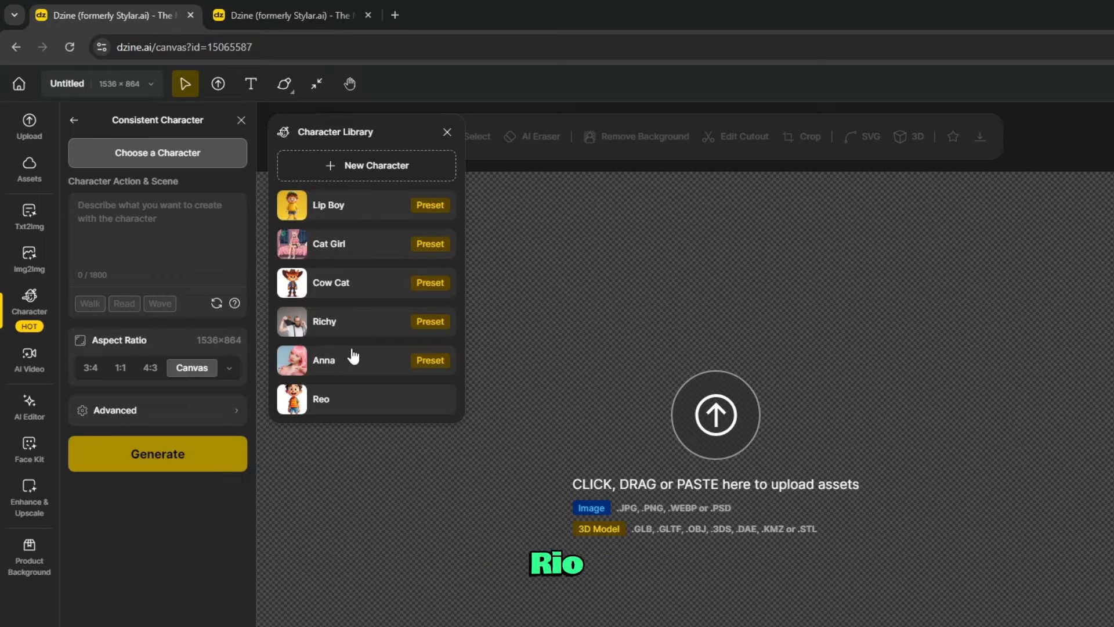
click(325, 401)
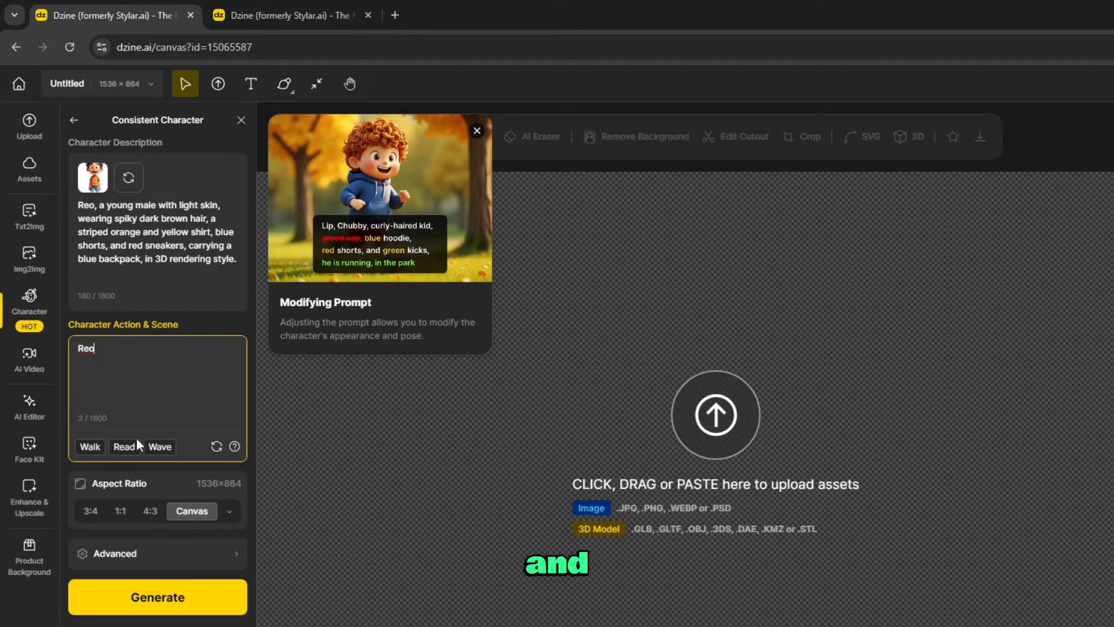
click(89, 452)
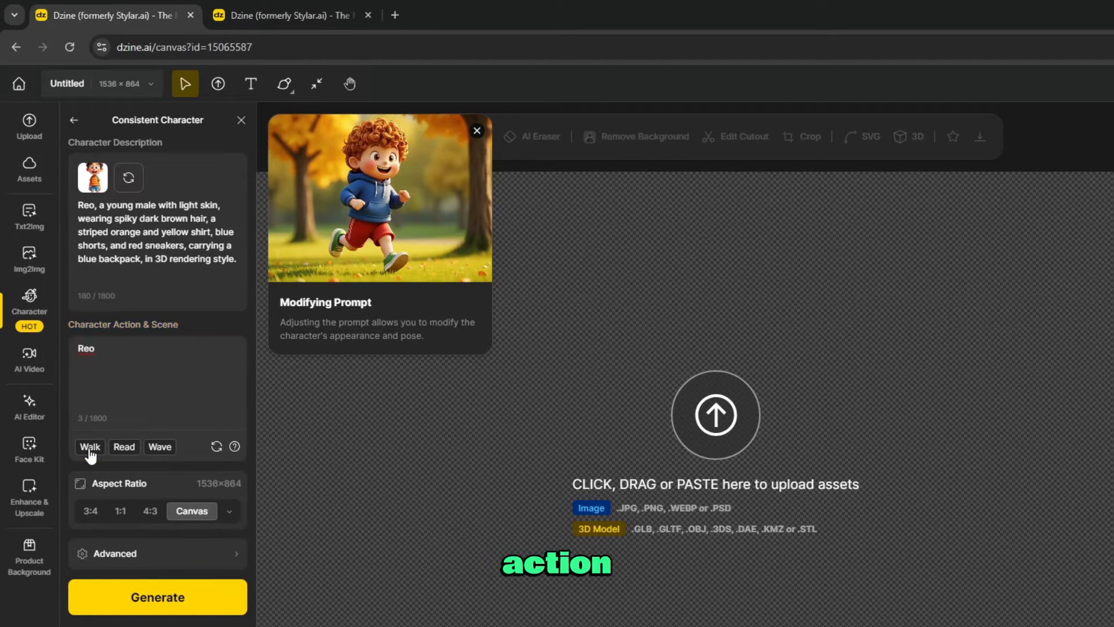
click(90, 450)
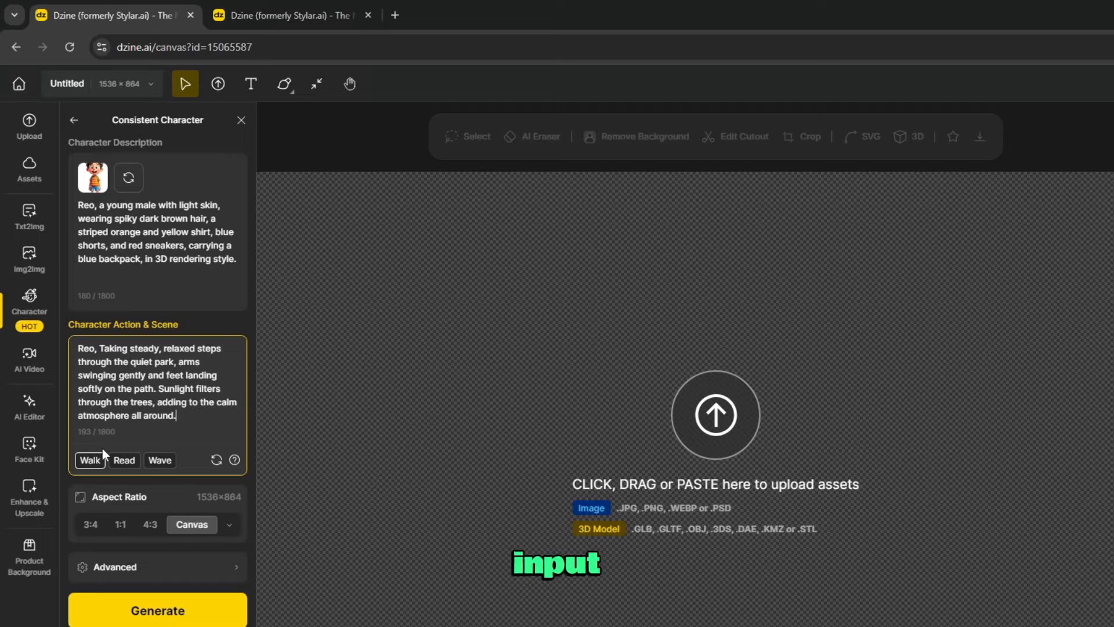
Generate the walking scene at a 16:9 aspect ratio and place both resulting park images on the canvas.
click(228, 526)
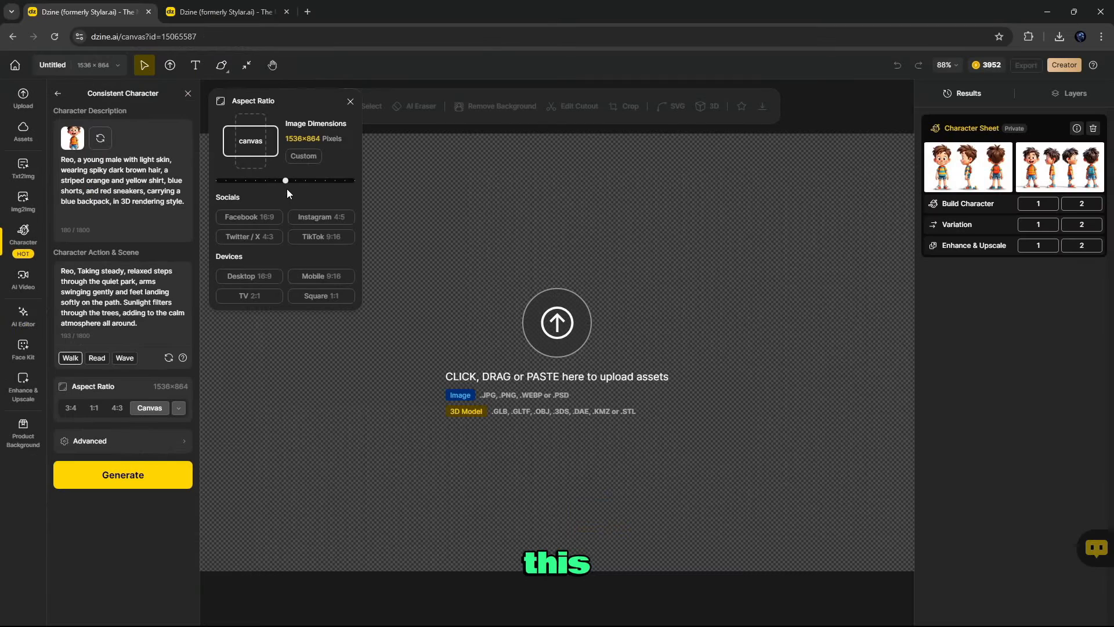
drag(286, 181, 336, 184)
click(350, 101)
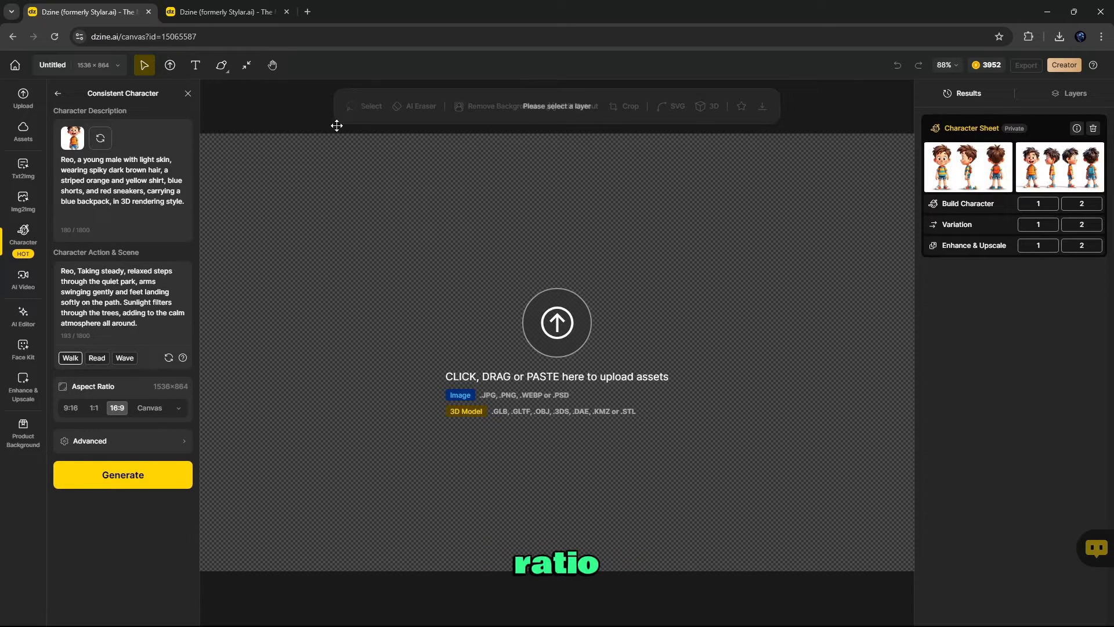
click(128, 478)
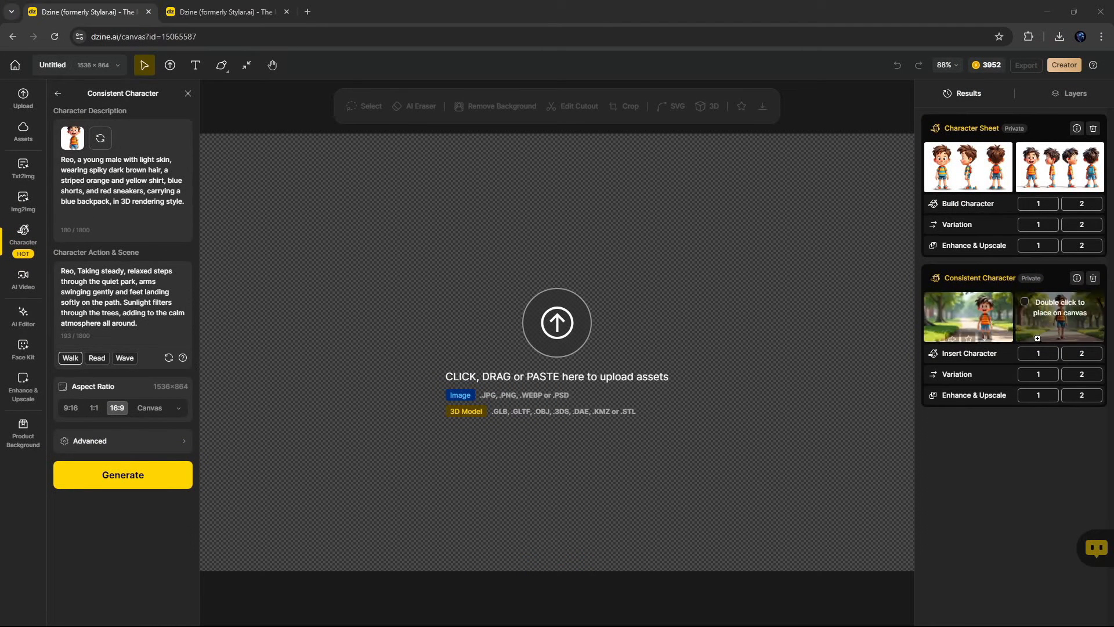
double_click(995, 308)
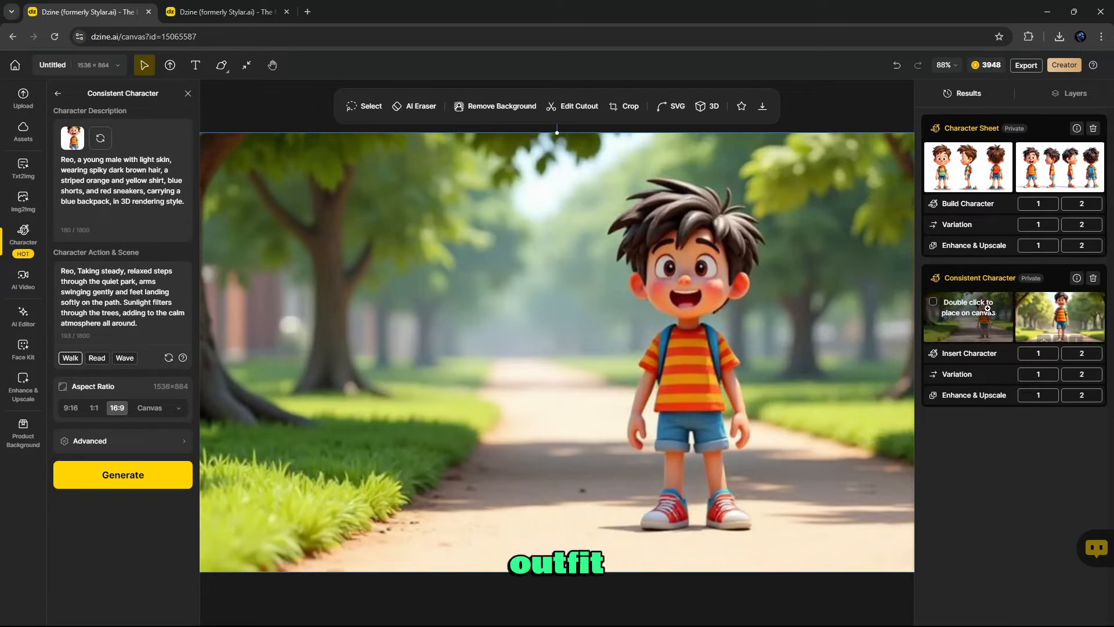
double_click(1044, 310)
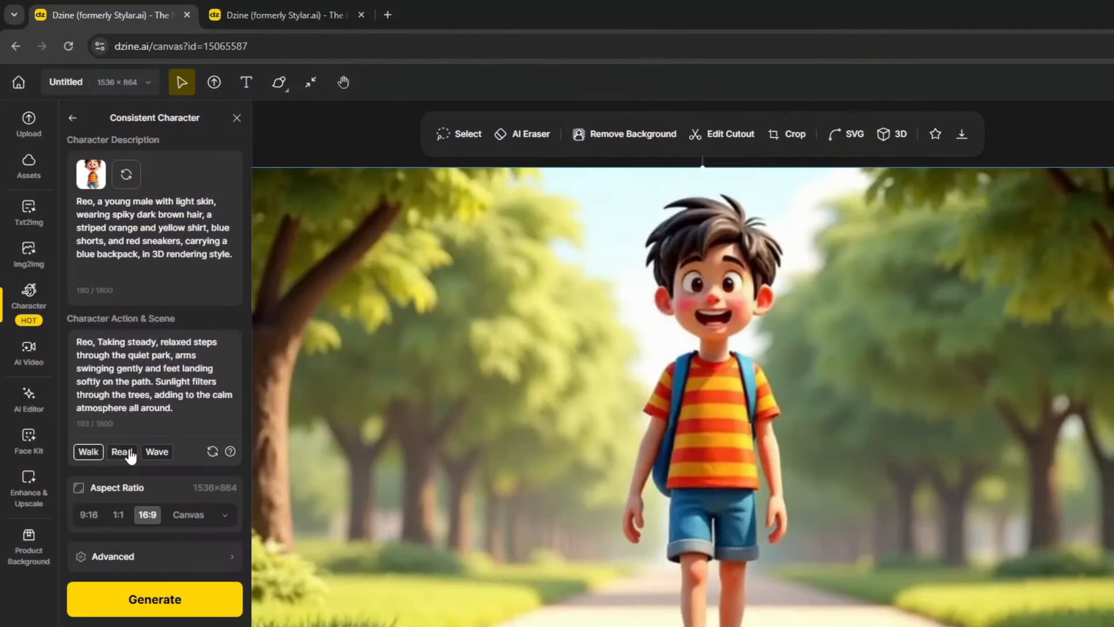
Generate a scene from the Read preset with the prompt "Reo, Reading a book in the library.".
click(122, 451)
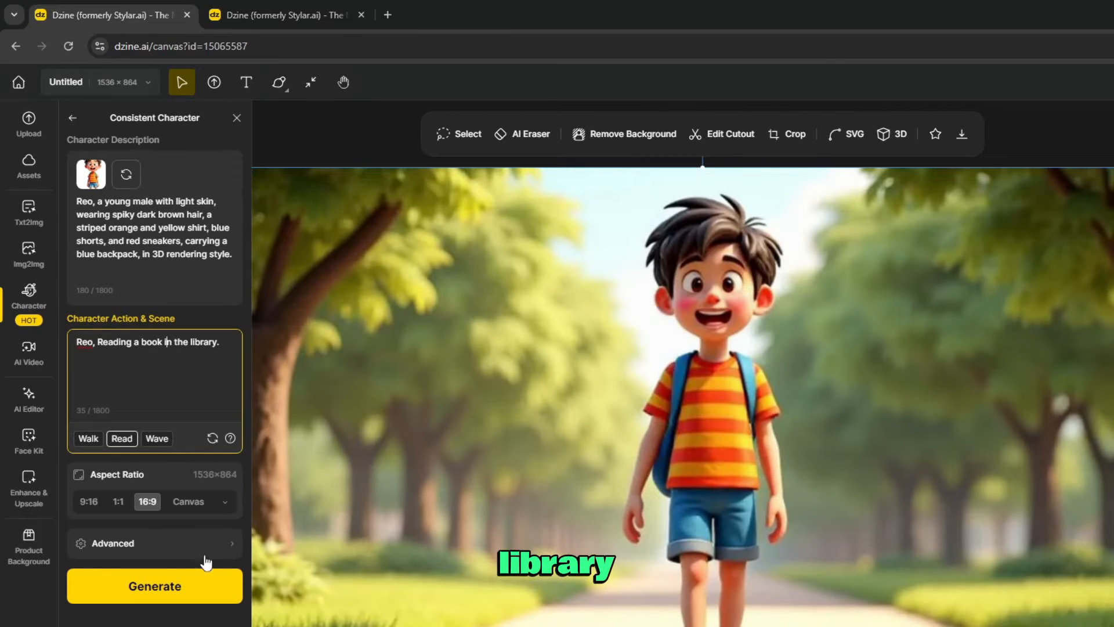
click(183, 587)
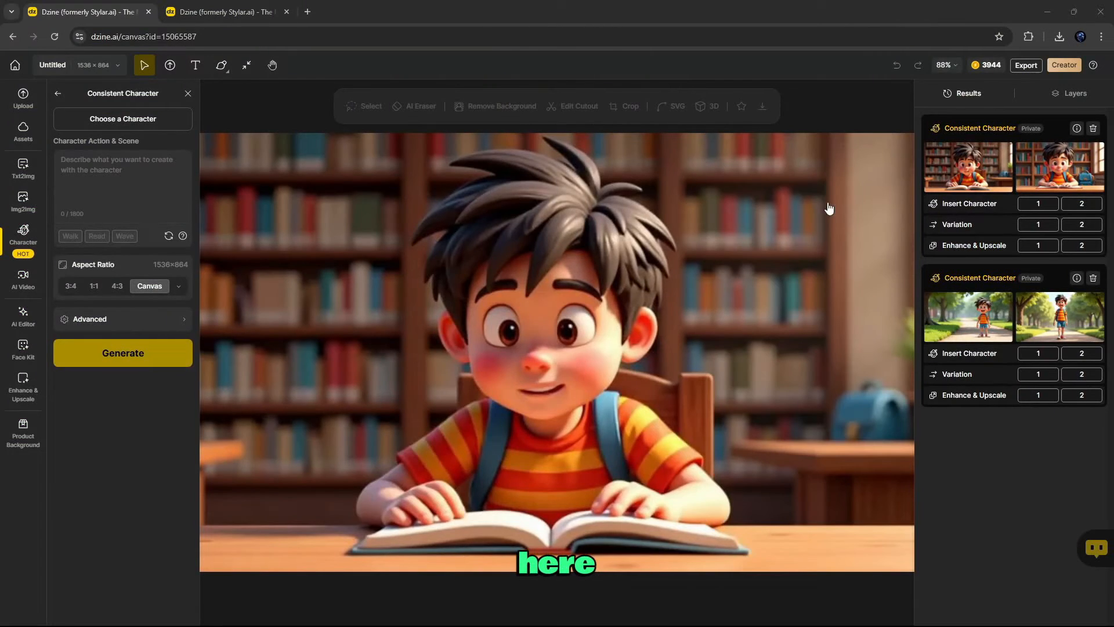
Download the first library reading image as a PNG with 2x upscale.
mouse_move(979, 155)
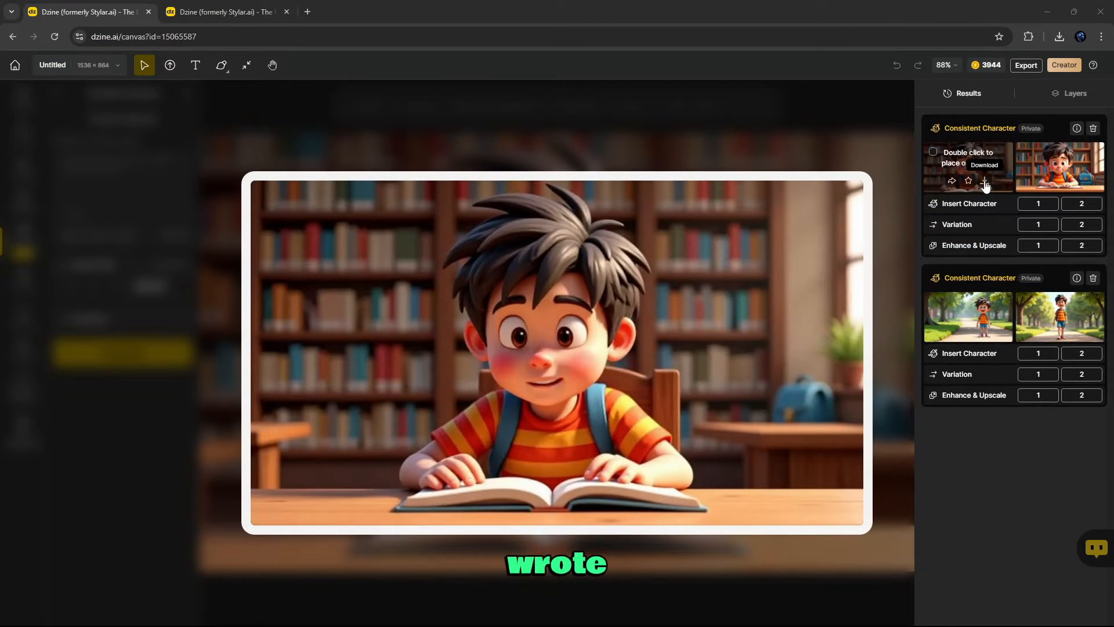
click(984, 183)
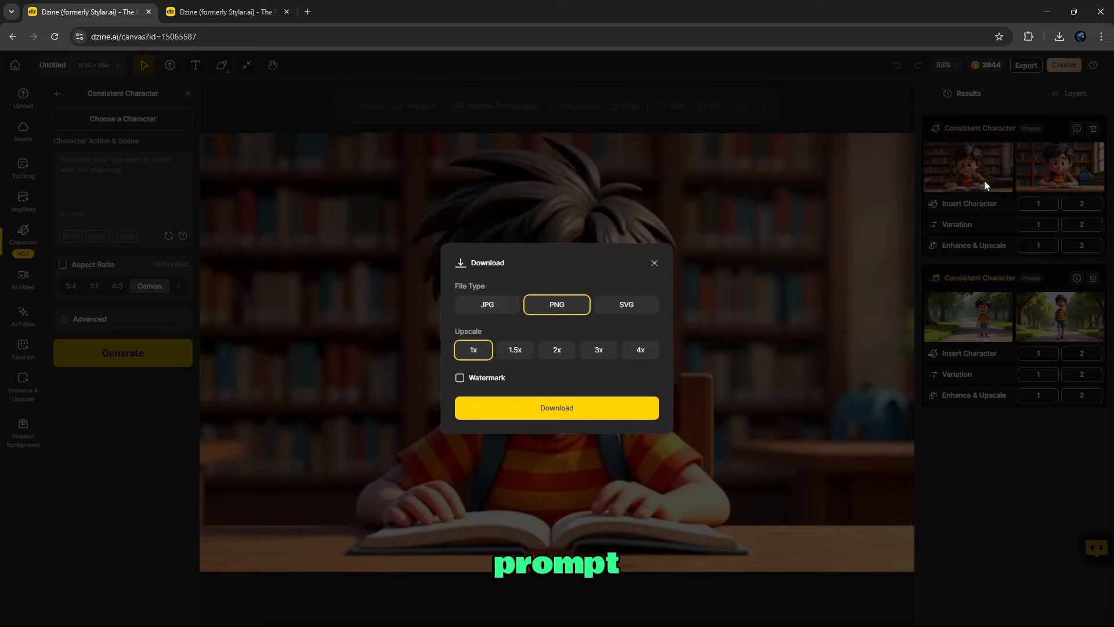
click(558, 352)
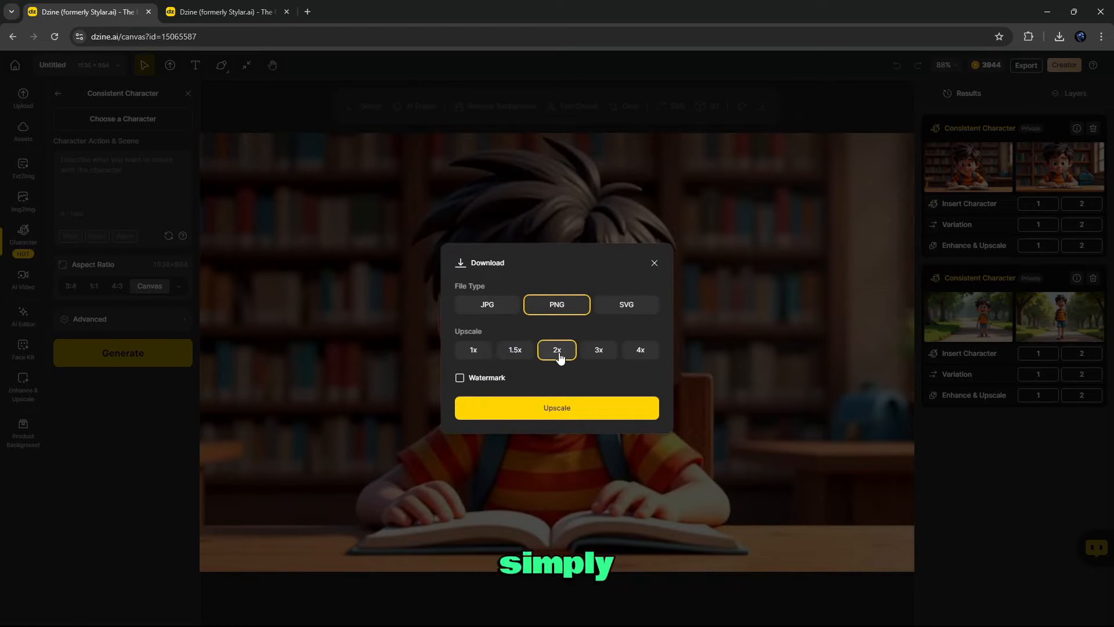
click(574, 409)
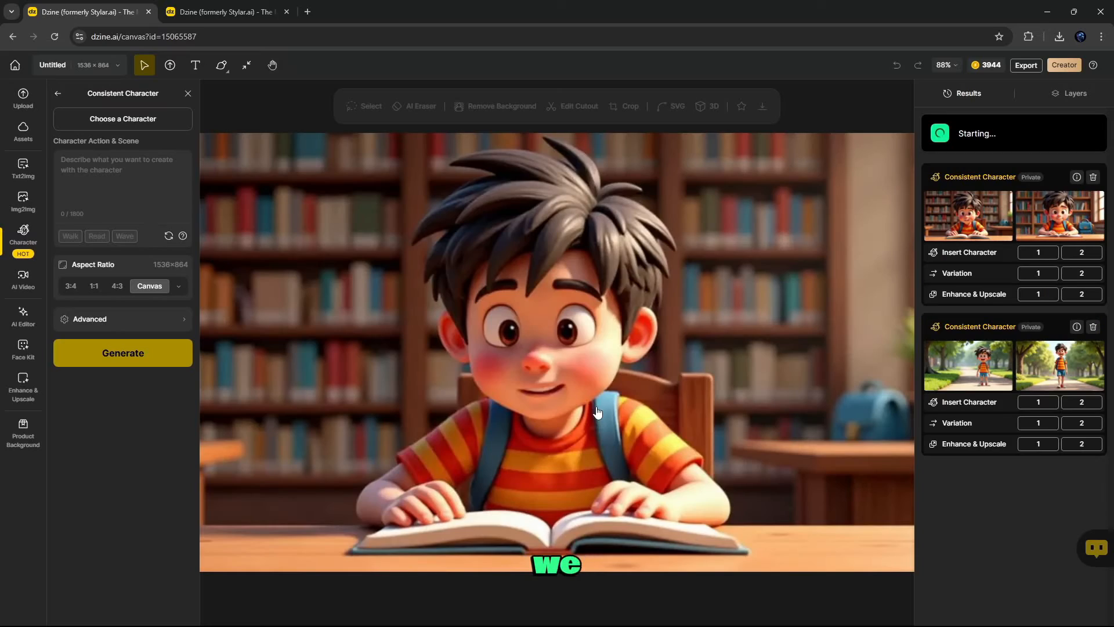
mouse_move(954, 191)
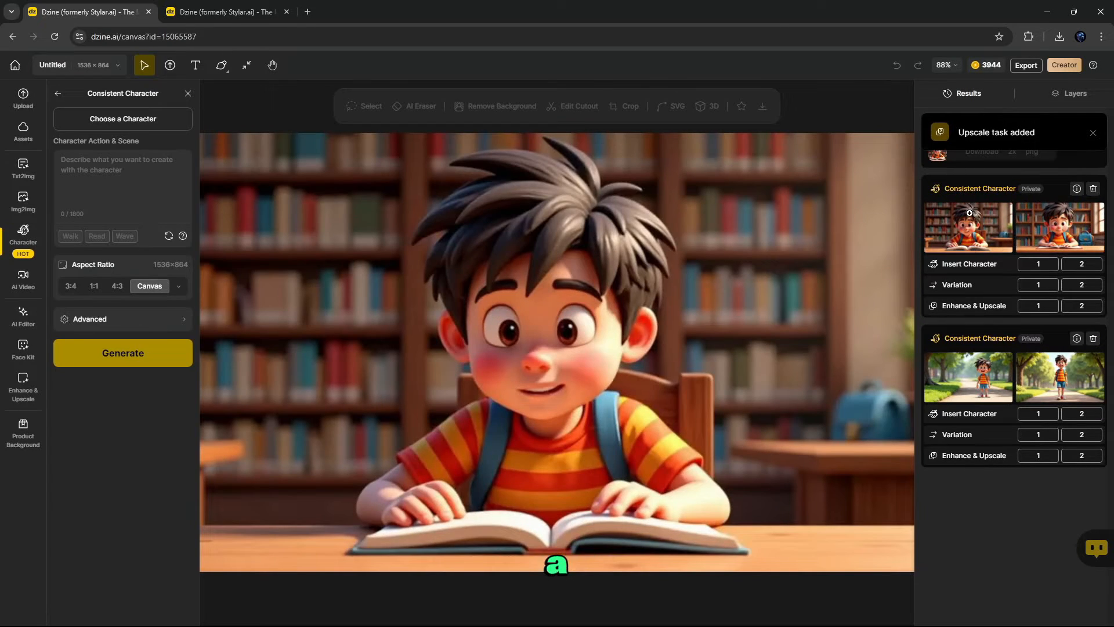
click(998, 212)
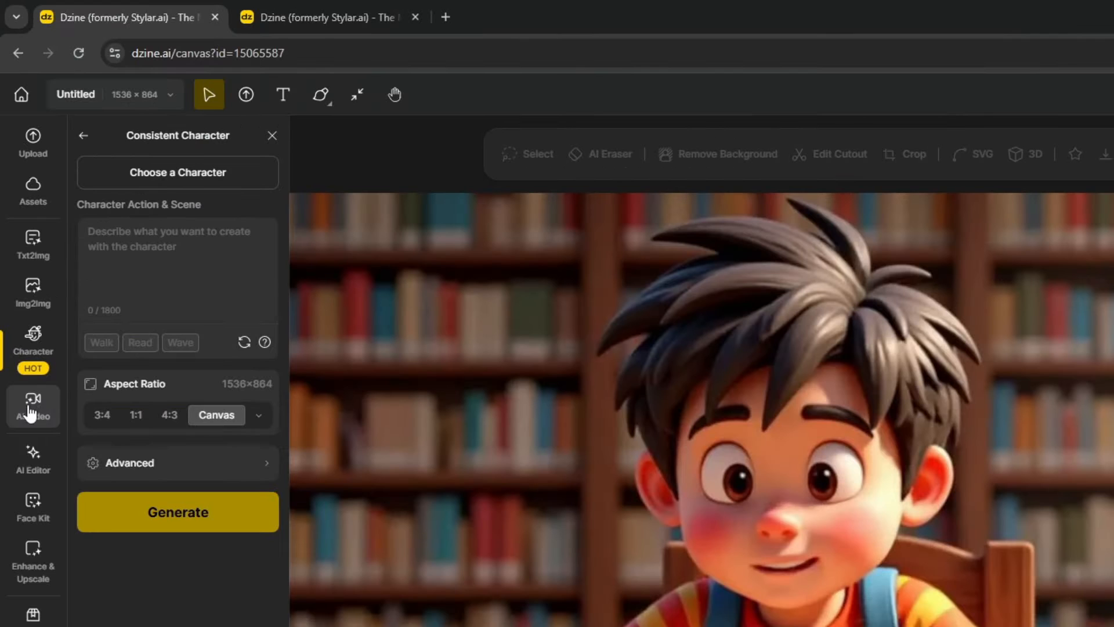
Start an image-to-video generation and load the file Untitled_2x (1) as its start frame.
click(25, 284)
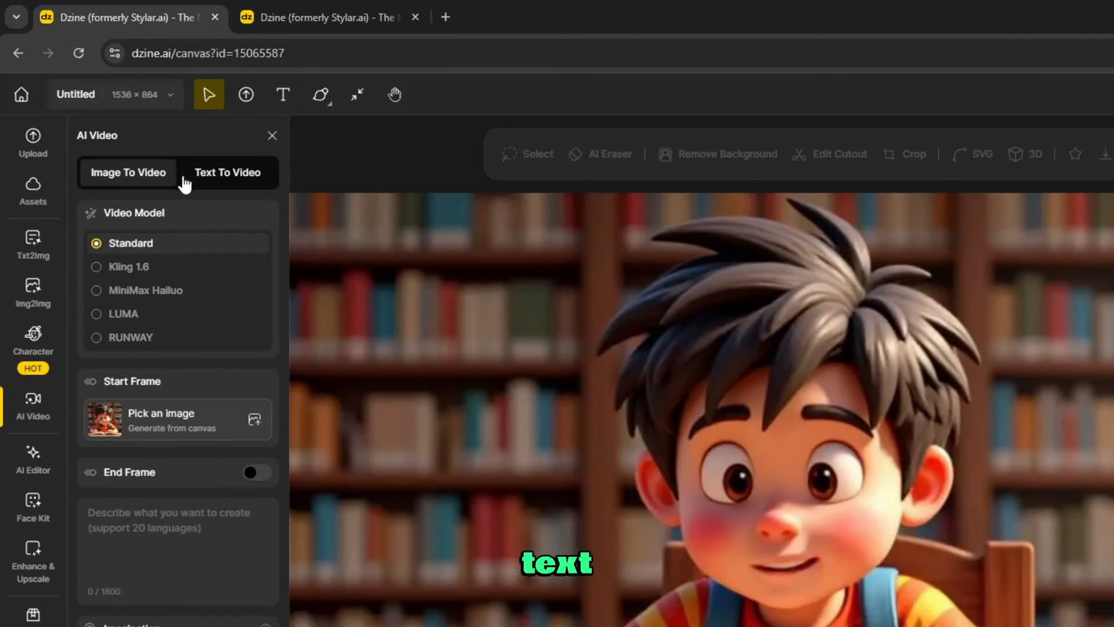
click(253, 424)
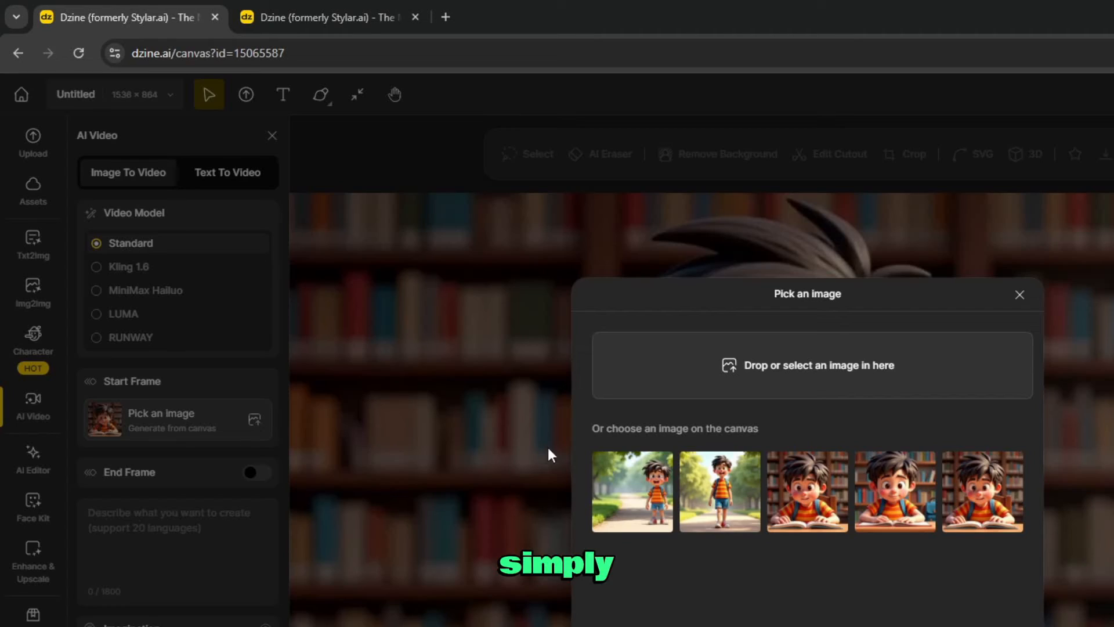
click(803, 366)
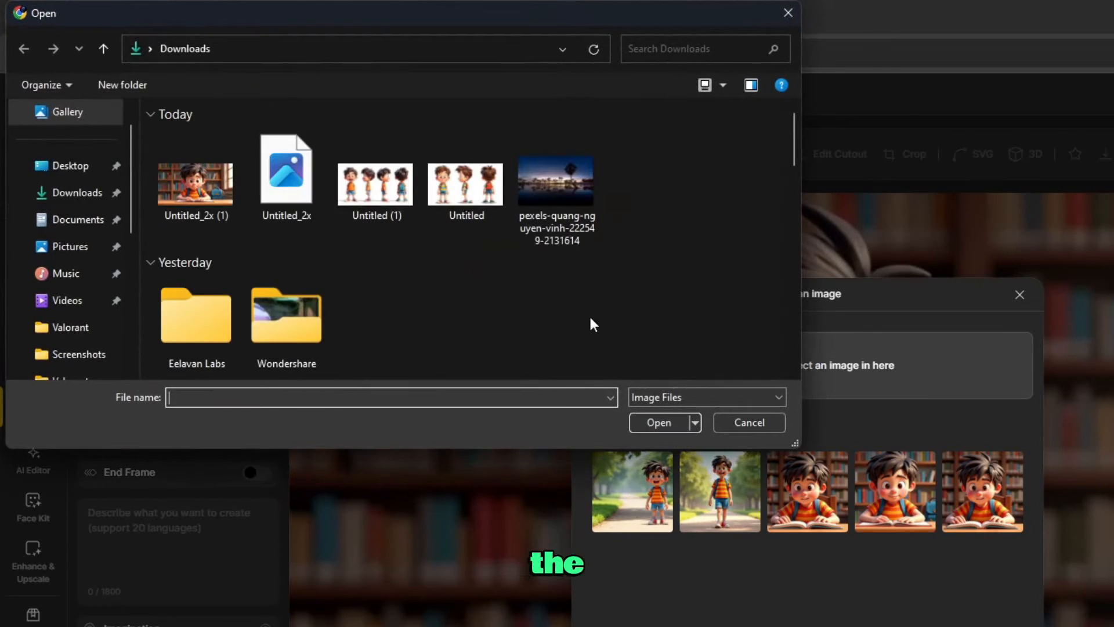
click(224, 201)
click(656, 422)
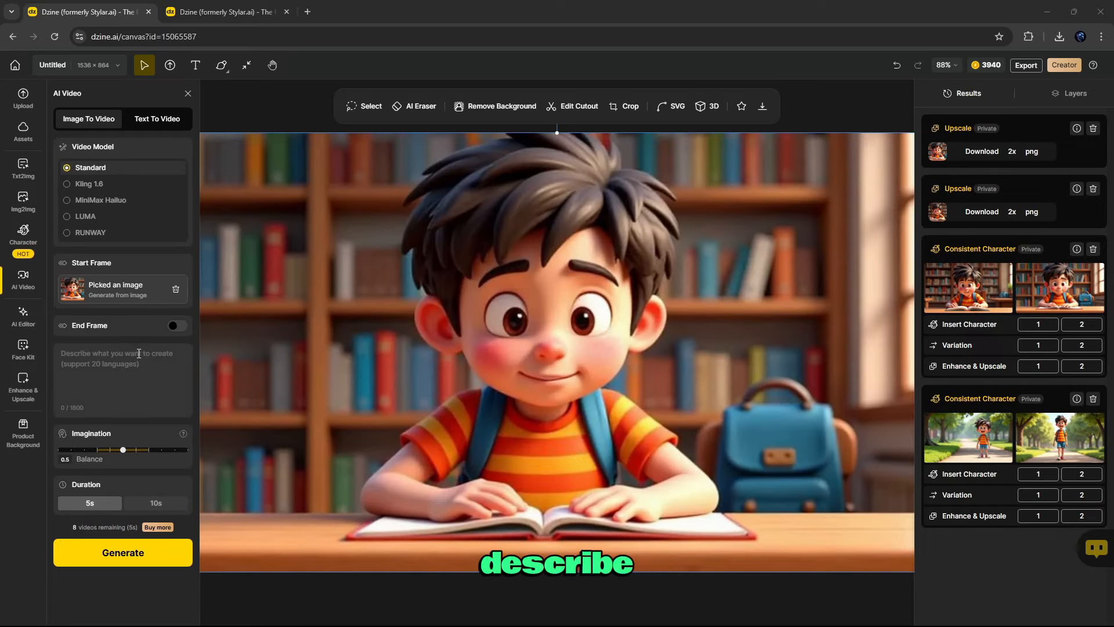
Generate a 5-second Standard-model video with 0.5 imagination from the prompt "He is reading this book and that too with full concentration, zoom face".
click(137, 352)
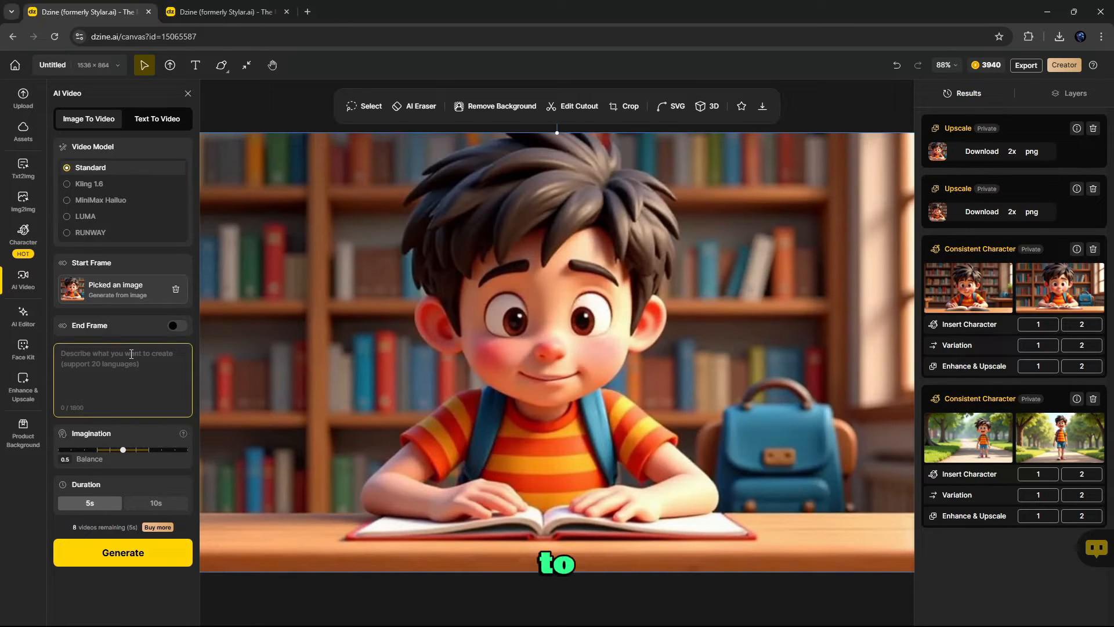
text(He is reading this book and that too with full concentration)
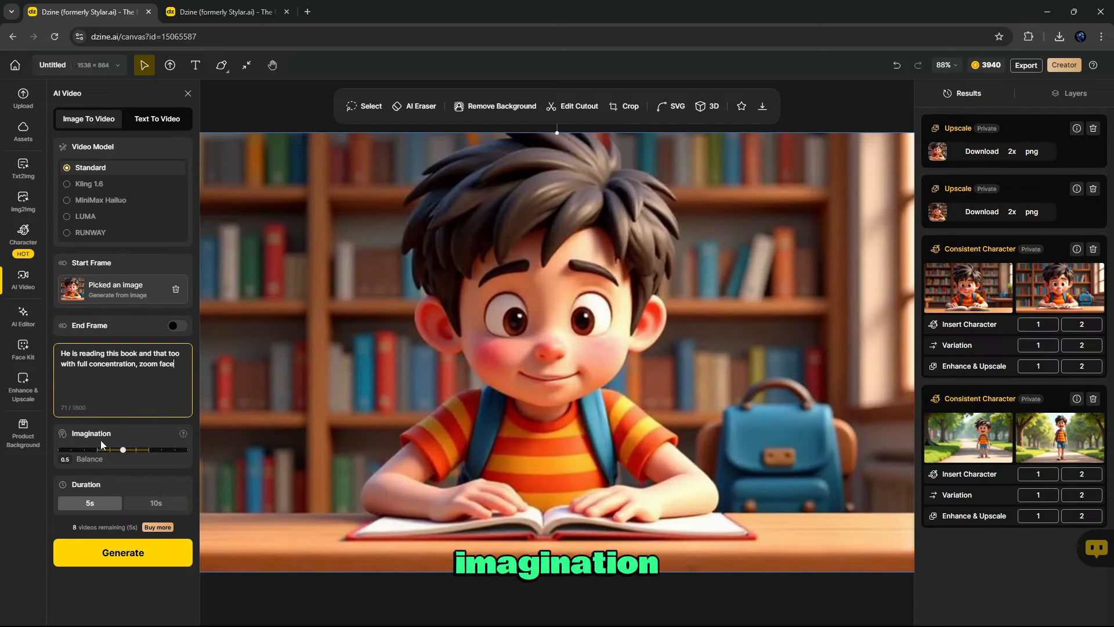
mouse_move(123, 450)
mouse_down()
mouse_move(87, 453)
mouse_move(162, 453)
mouse_move(122, 455)
mouse_up()
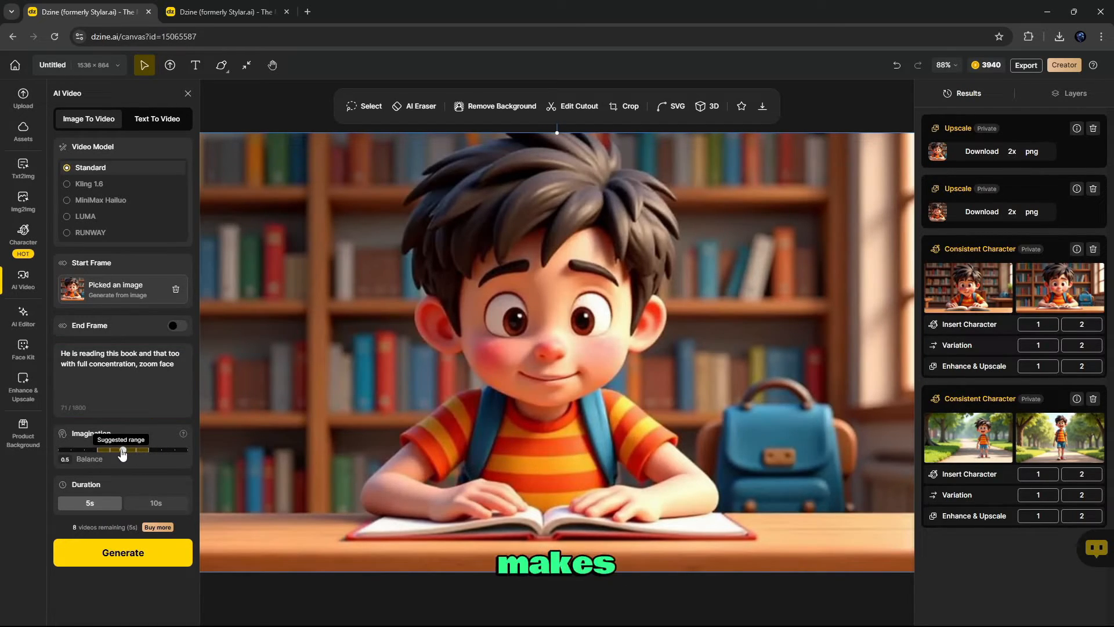
click(149, 503)
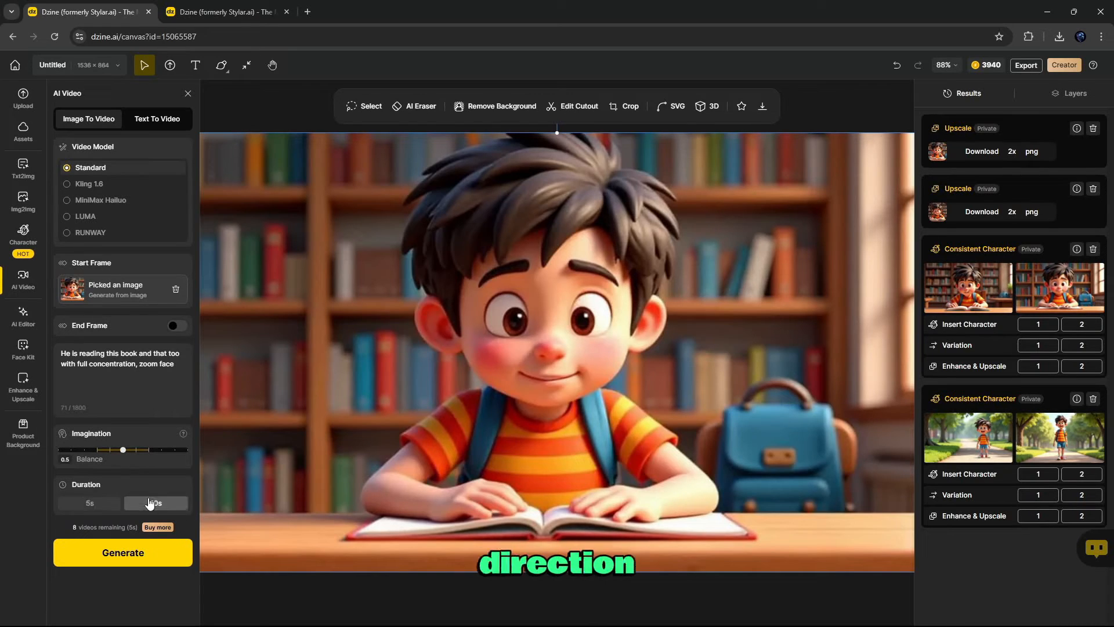
click(102, 505)
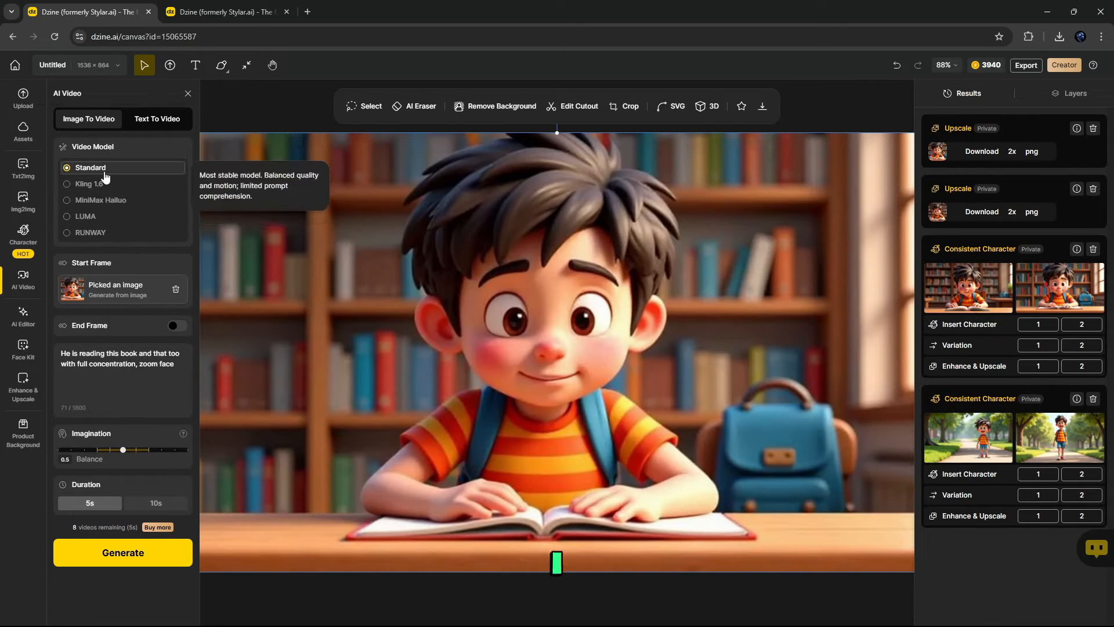
click(177, 326)
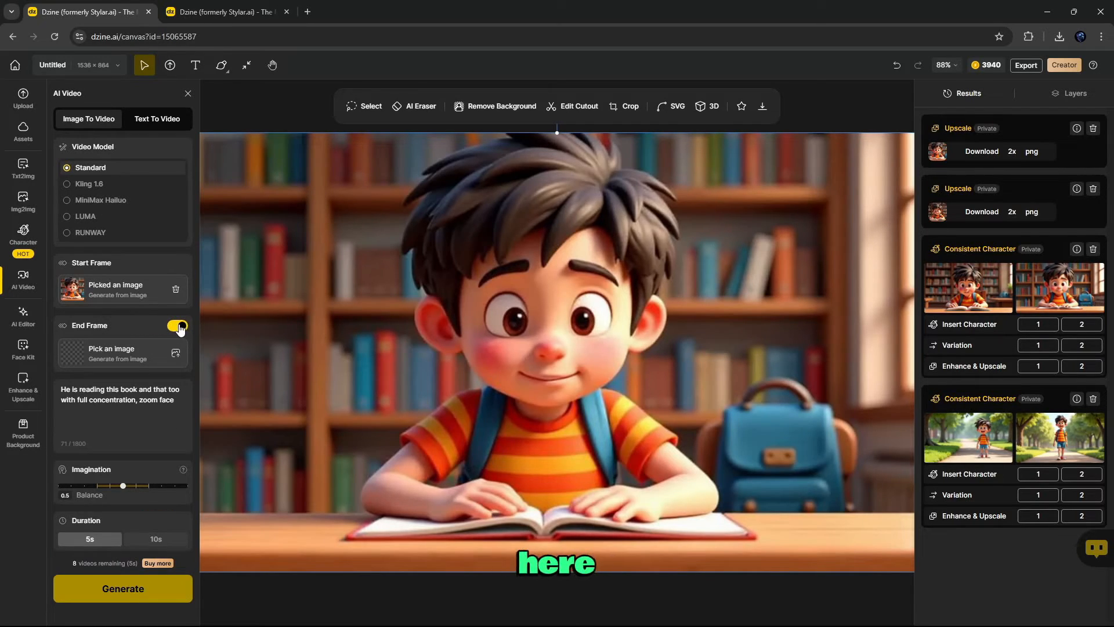
click(177, 326)
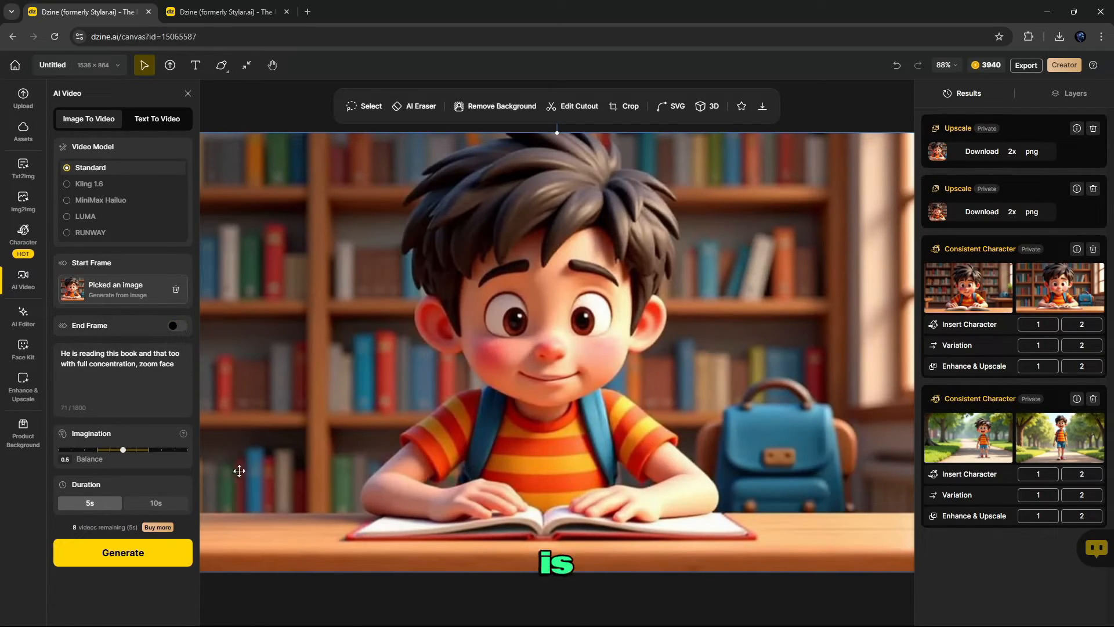
click(127, 558)
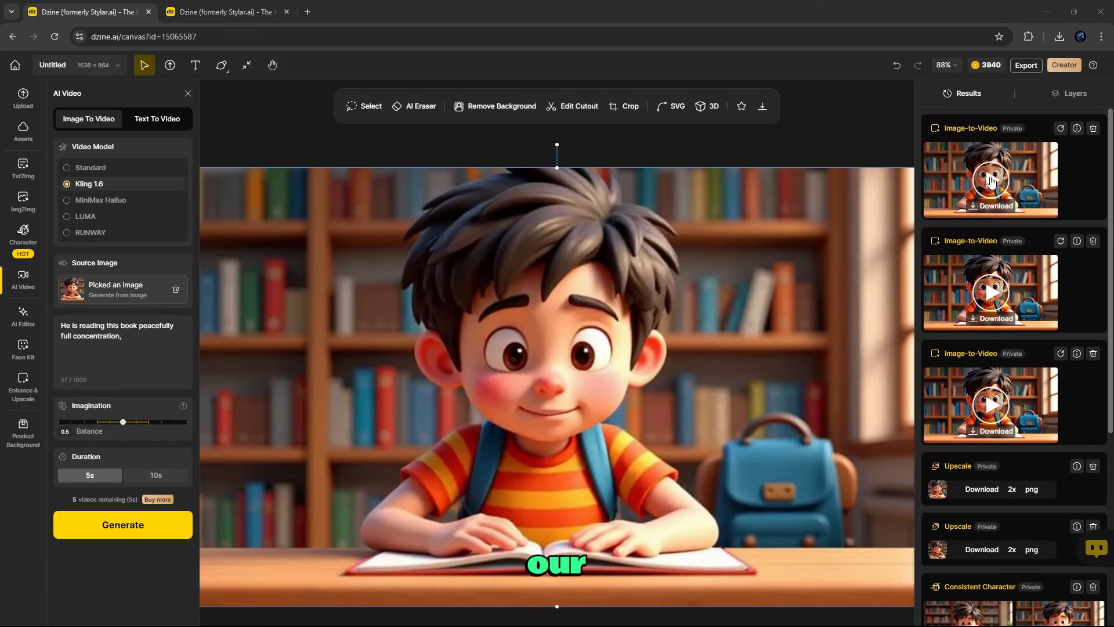
Play the newest library reading video and look through the AI Editor tools.
click(991, 181)
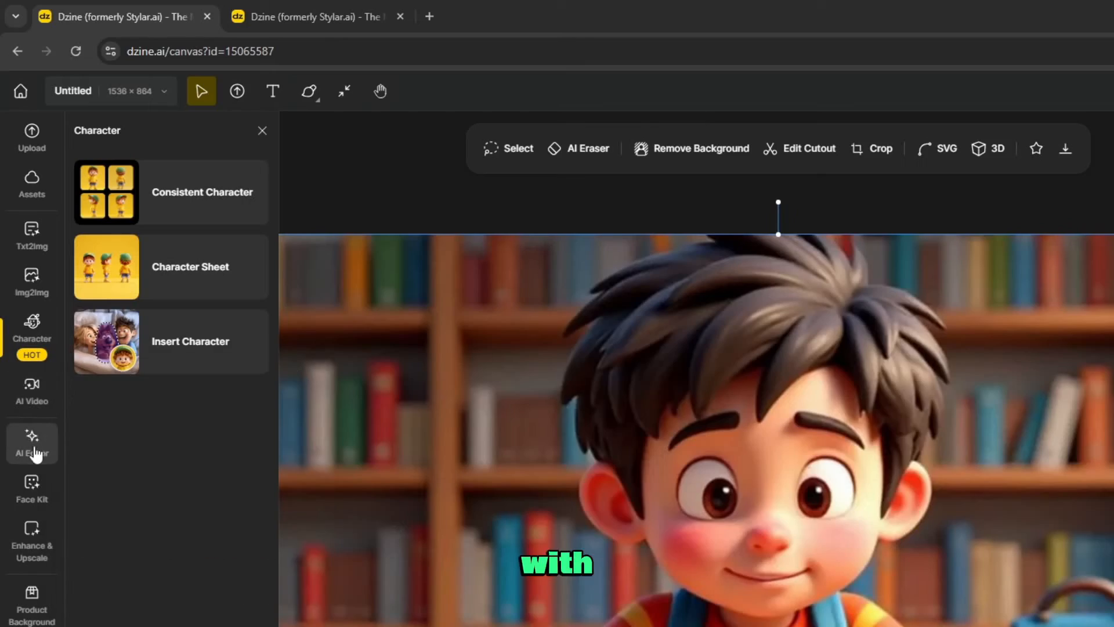
click(40, 458)
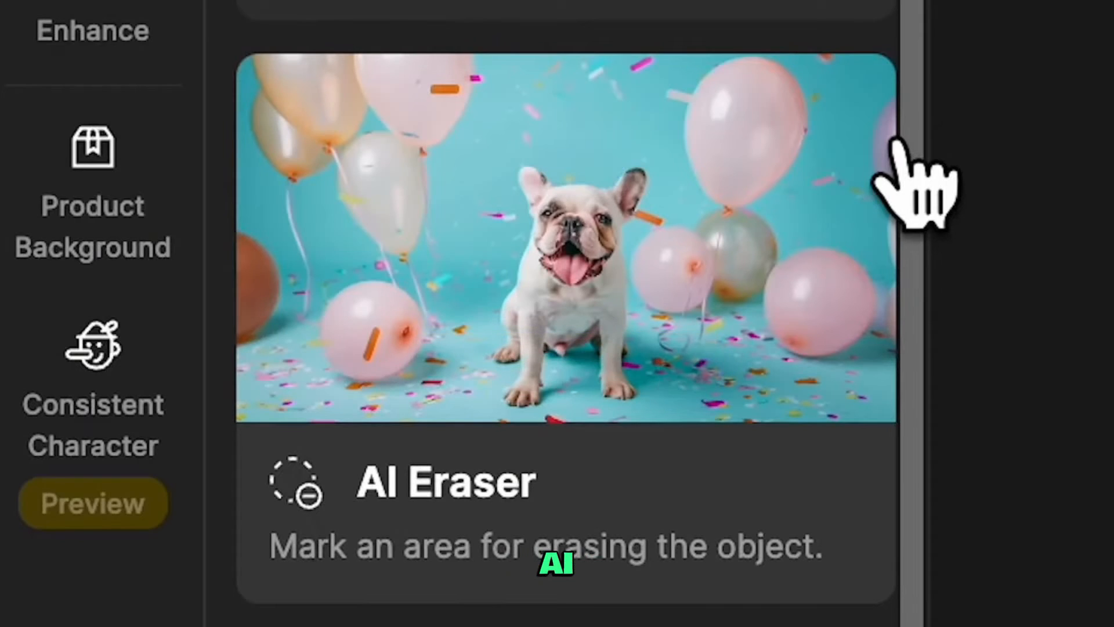
scroll(896, 140, down, 2)
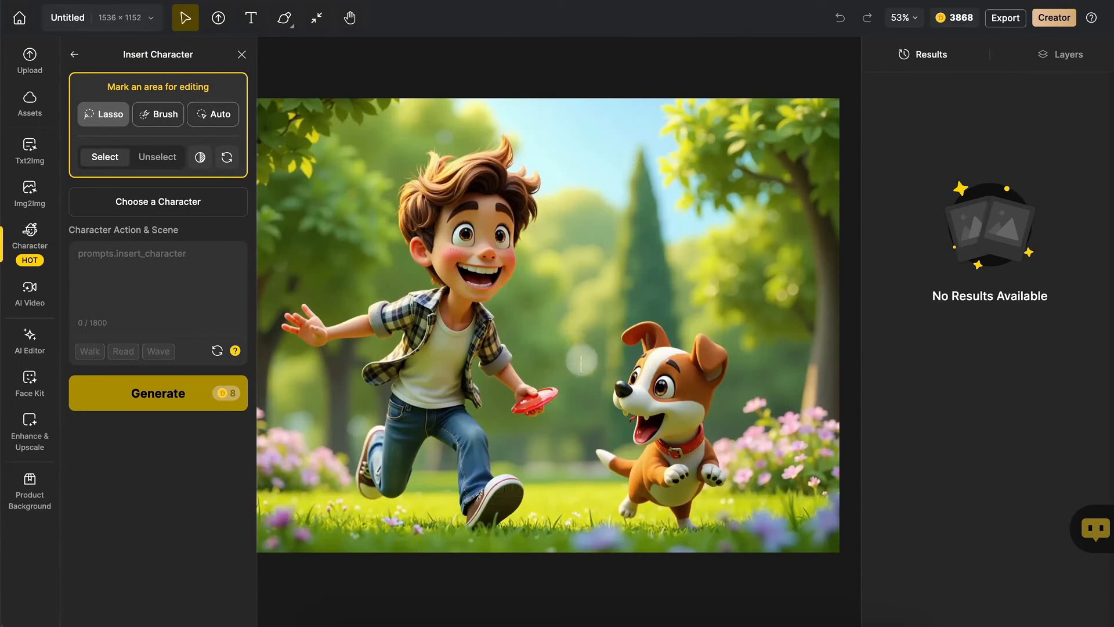
Lasso the area around the dog in the park image and choose the Lip Boy character for insertion.
mouse_move(581, 360)
mouse_down()
mouse_move(590, 494)
mouse_move(629, 533)
mouse_move(677, 541)
mouse_move(715, 521)
mouse_move(754, 411)
mouse_move(760, 336)
mouse_move(741, 278)
mouse_move(691, 247)
mouse_move(628, 260)
mouse_move(580, 317)
mouse_move(578, 376)
mouse_up()
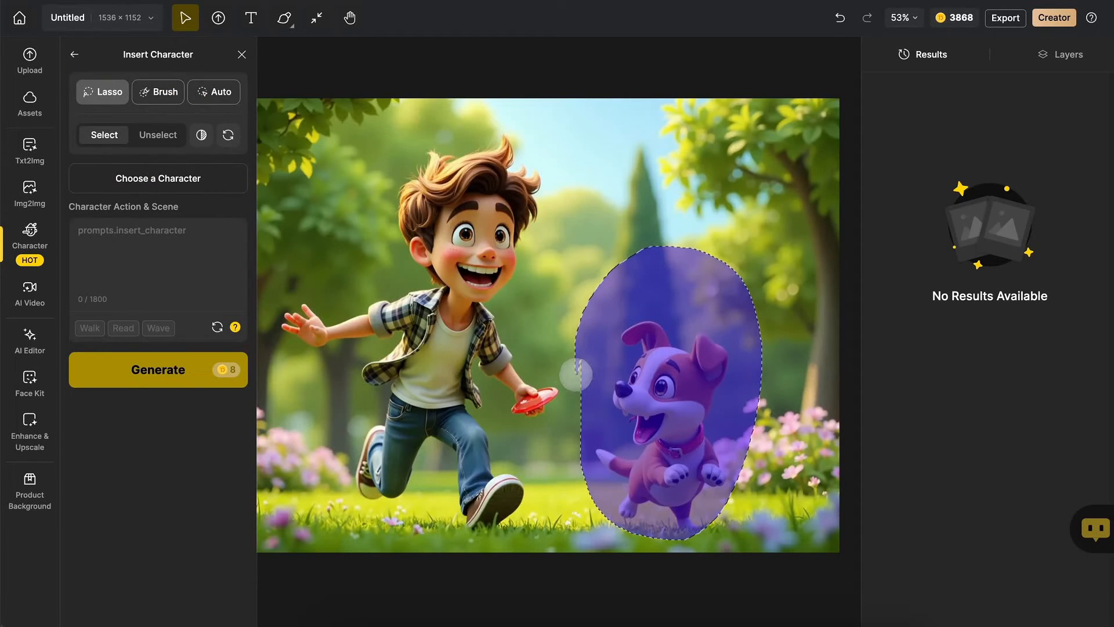
click(174, 178)
click(331, 141)
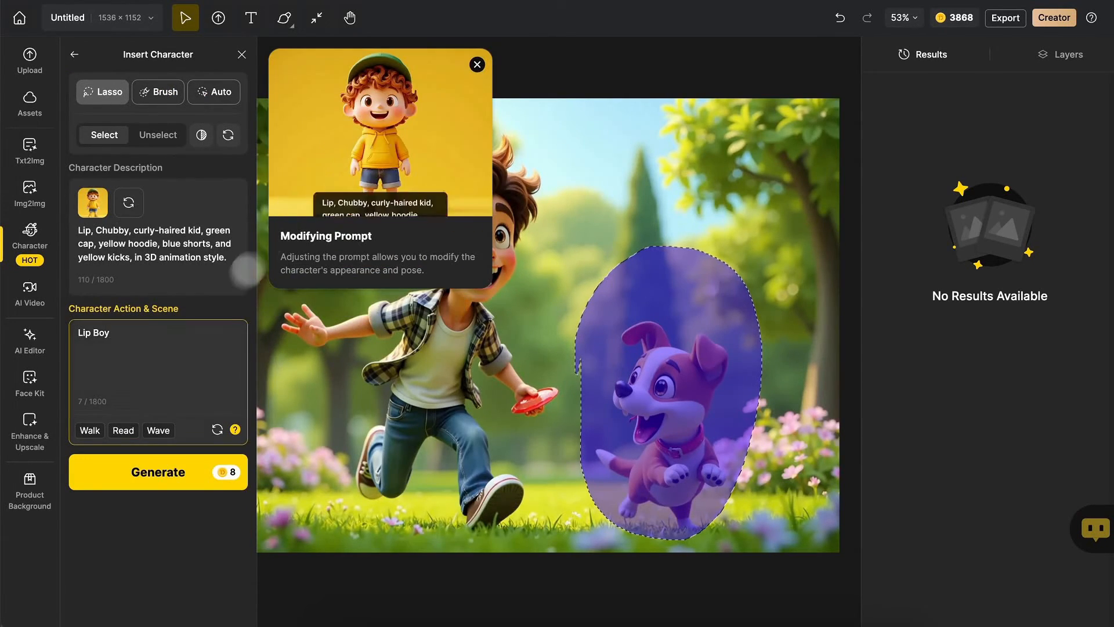
Generate the inserted character with the action prompt "Lip Boy,he runs forward happily.".
click(203, 324)
text(,he runs forward happily.)
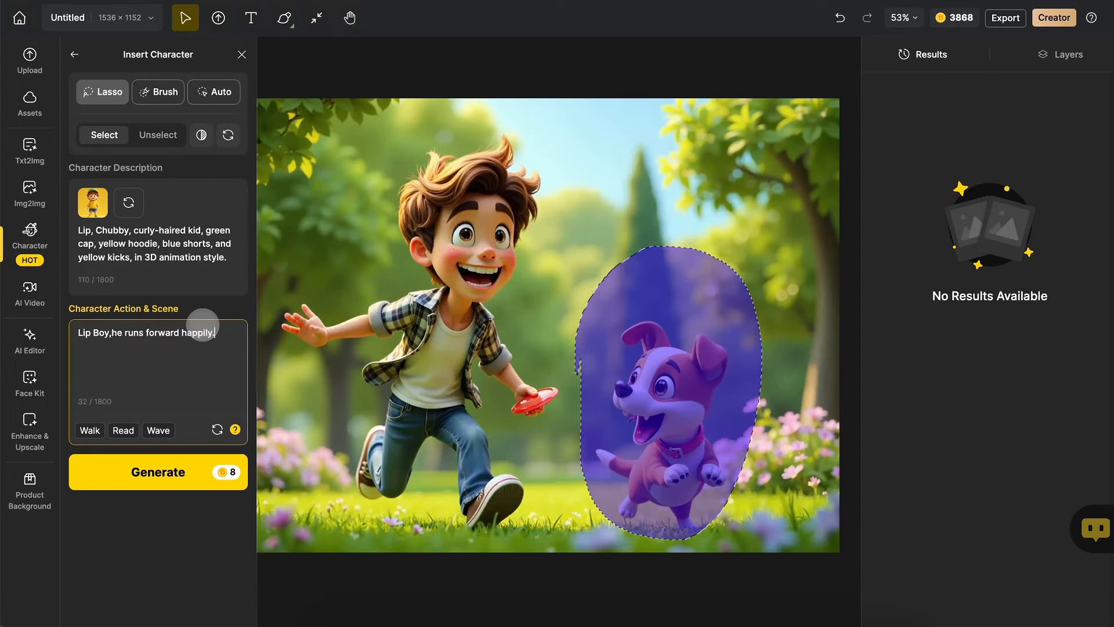
click(206, 471)
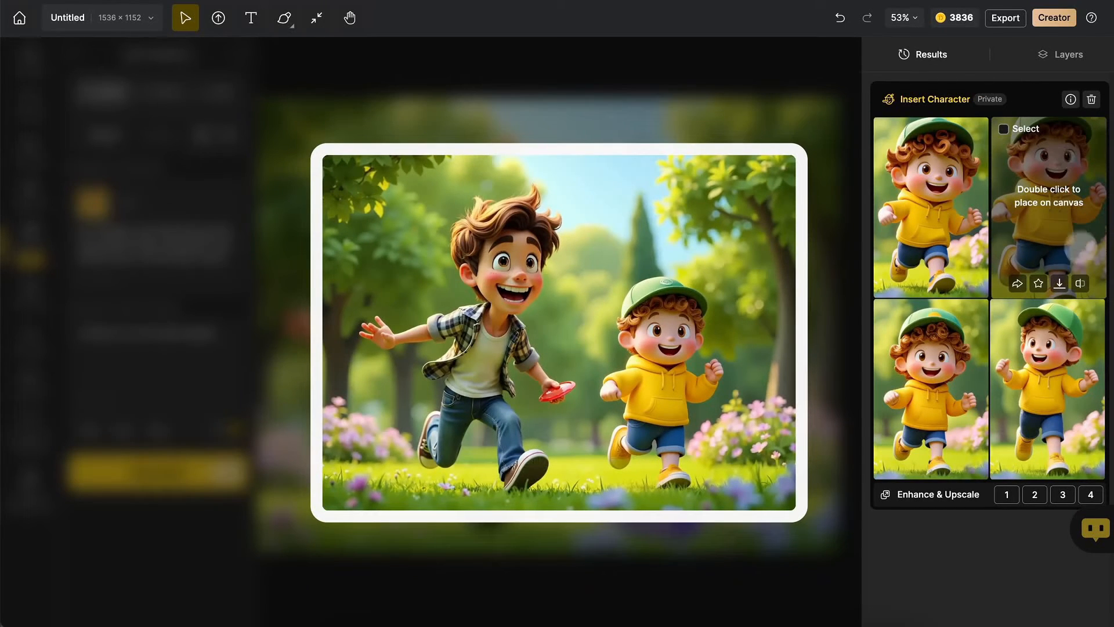
Compare the second Insert Character result with the original park image.
click(1080, 283)
click(1083, 284)
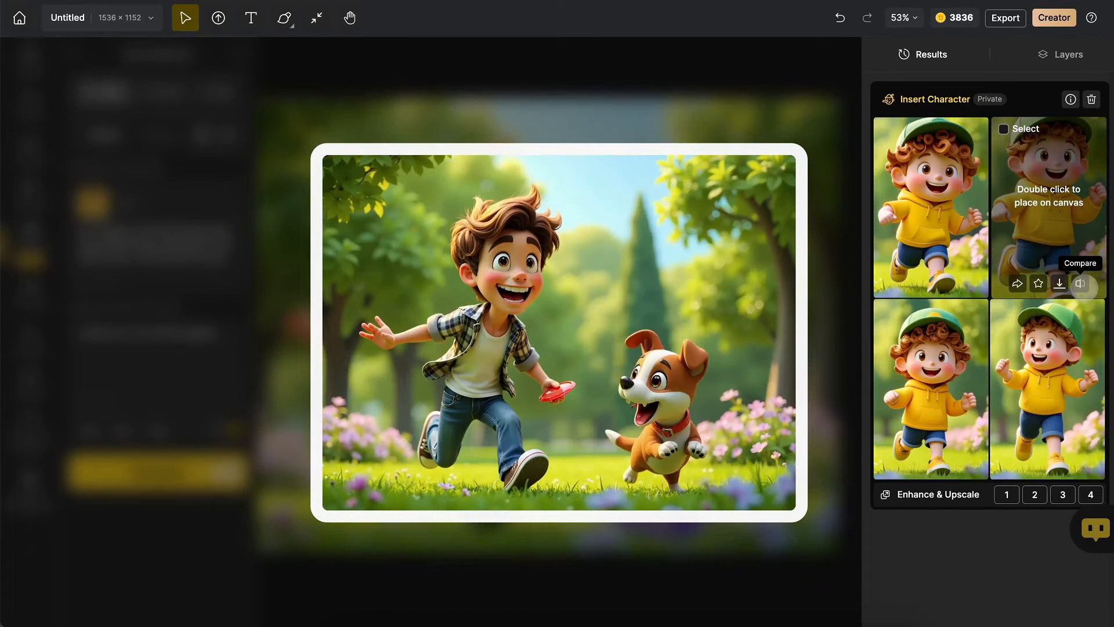
click(1080, 283)
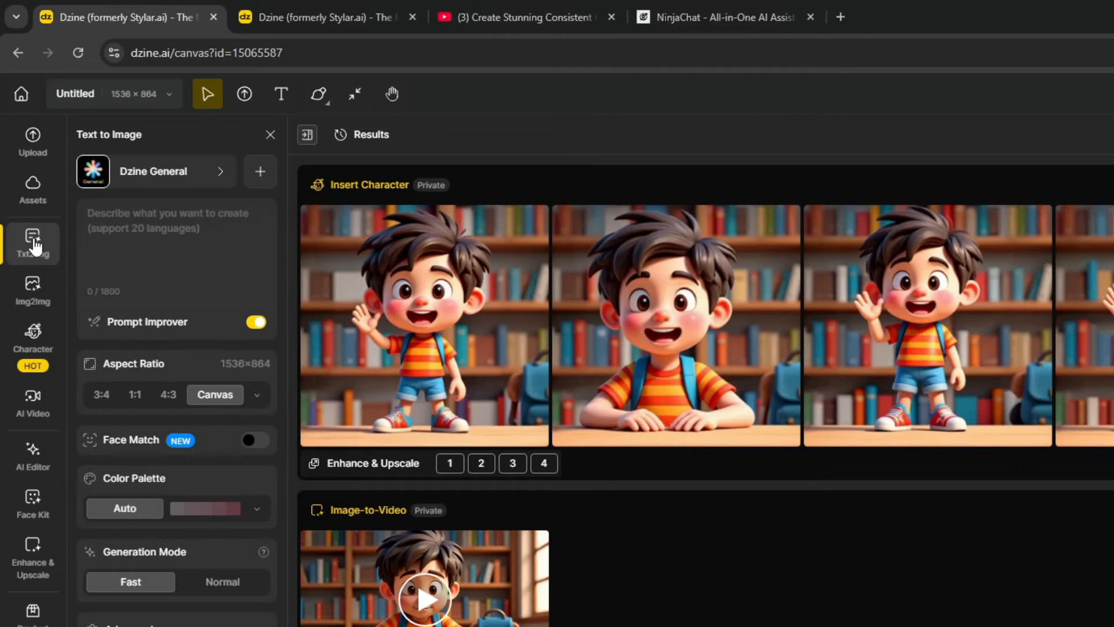
Enter a text-to-image prompt for a 3D cartoon-style young woman with long auburn braided hair, an off-shoulder white lace dress and delicate floral accents.
click(130, 220)
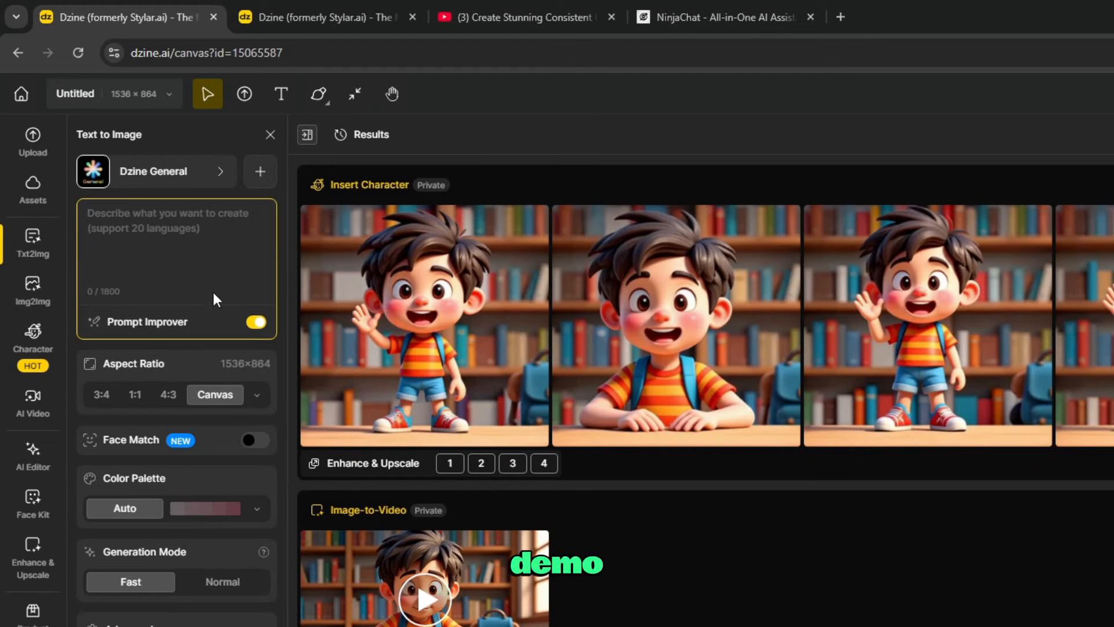
text(Create a 3D cartoon-style young woman with long, flowing auburn braided hair, wearing an elegant off-shoulder white lace dress. Surround her with delicate floral accents for a soft, enchanting vibe. Her serene expression and gentle, captivating gaze should radiate warmth and charm.)
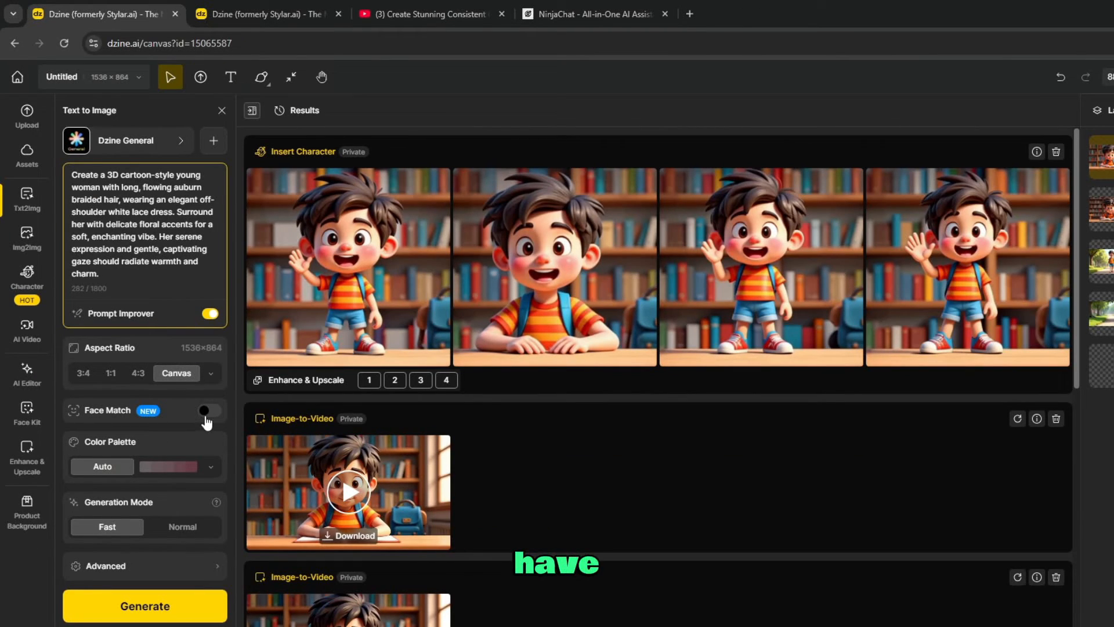
Enable Face Match and upload undefined_image (8) from the New folder in Downloads as the reference face.
click(208, 412)
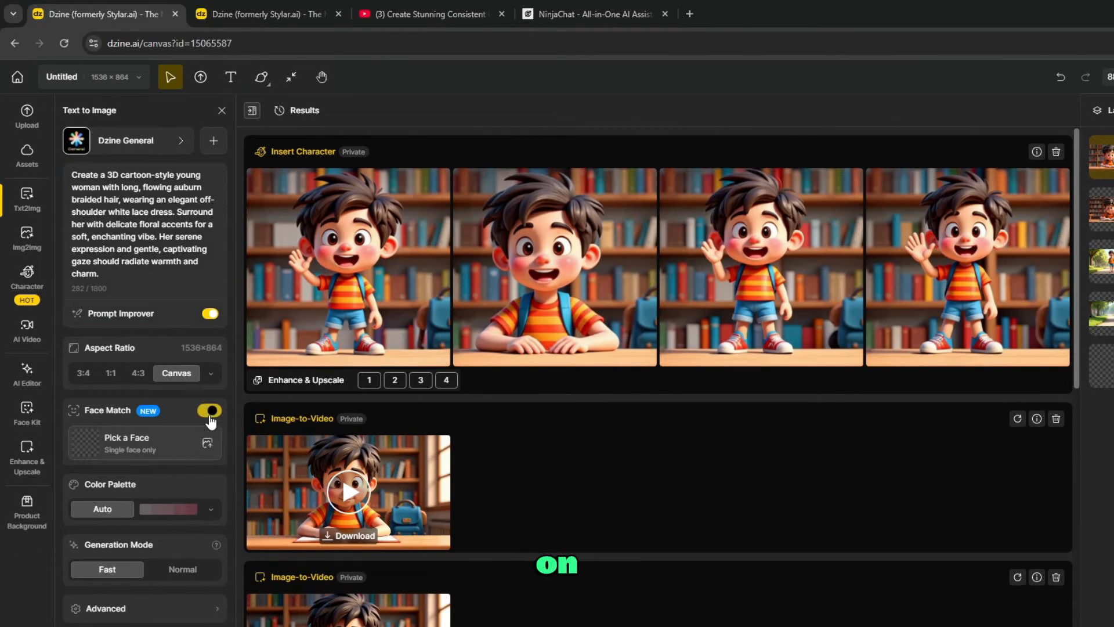
click(207, 443)
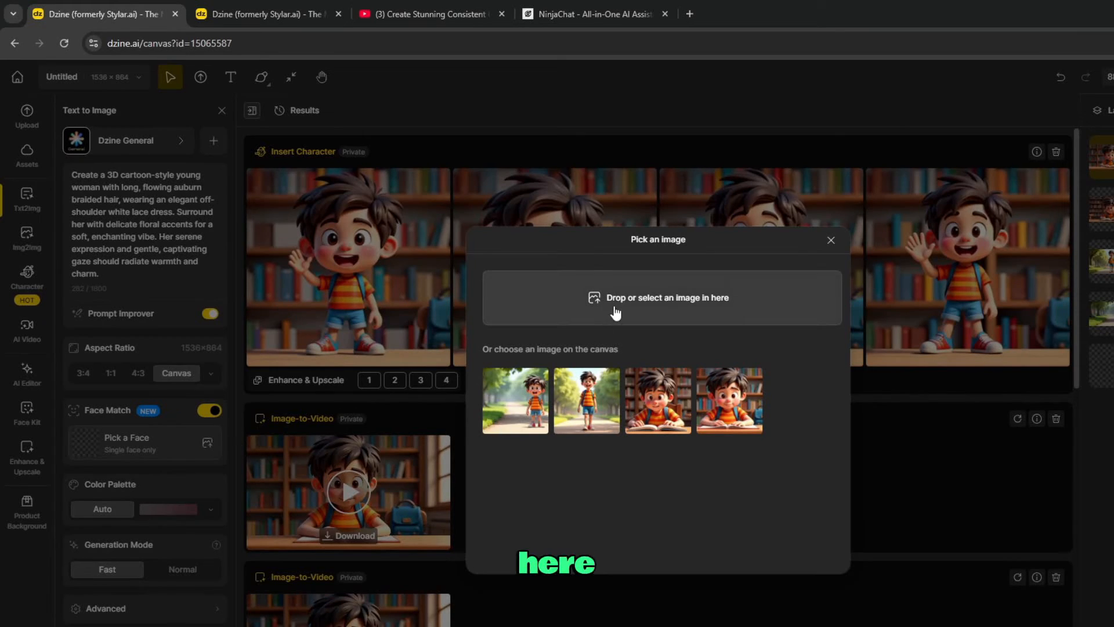
click(635, 298)
click(196, 132)
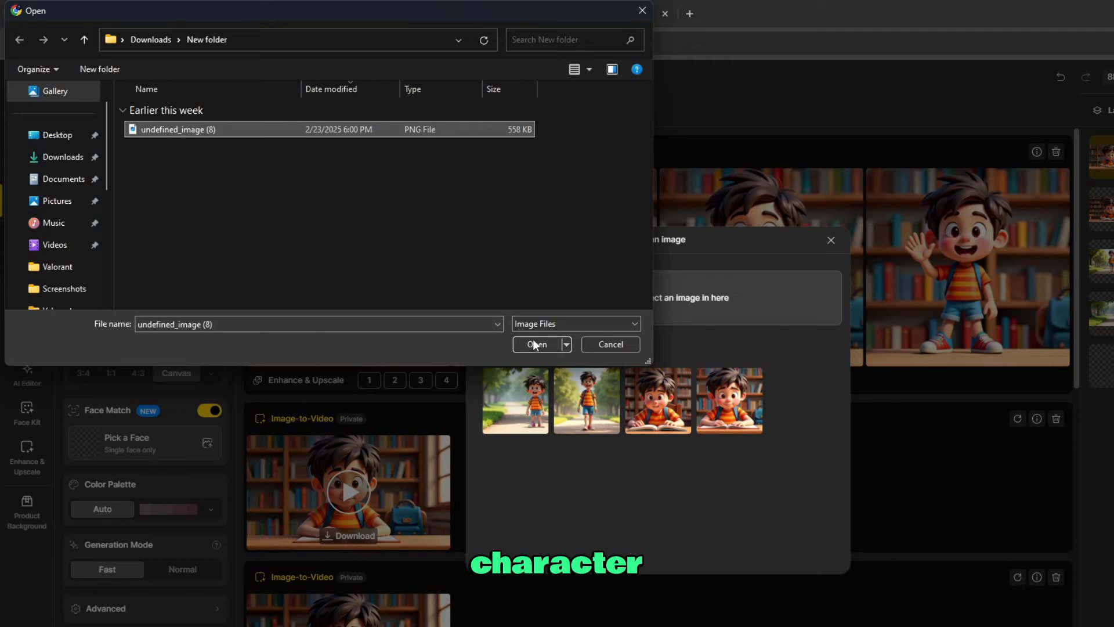
scroll(250, 153, up, 4)
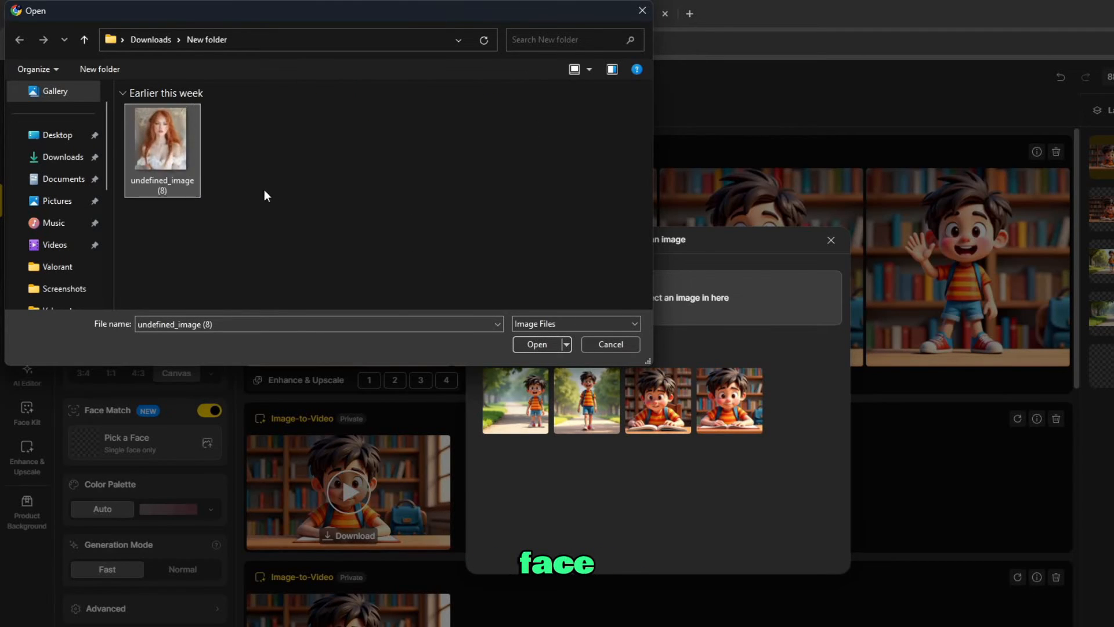
click(552, 349)
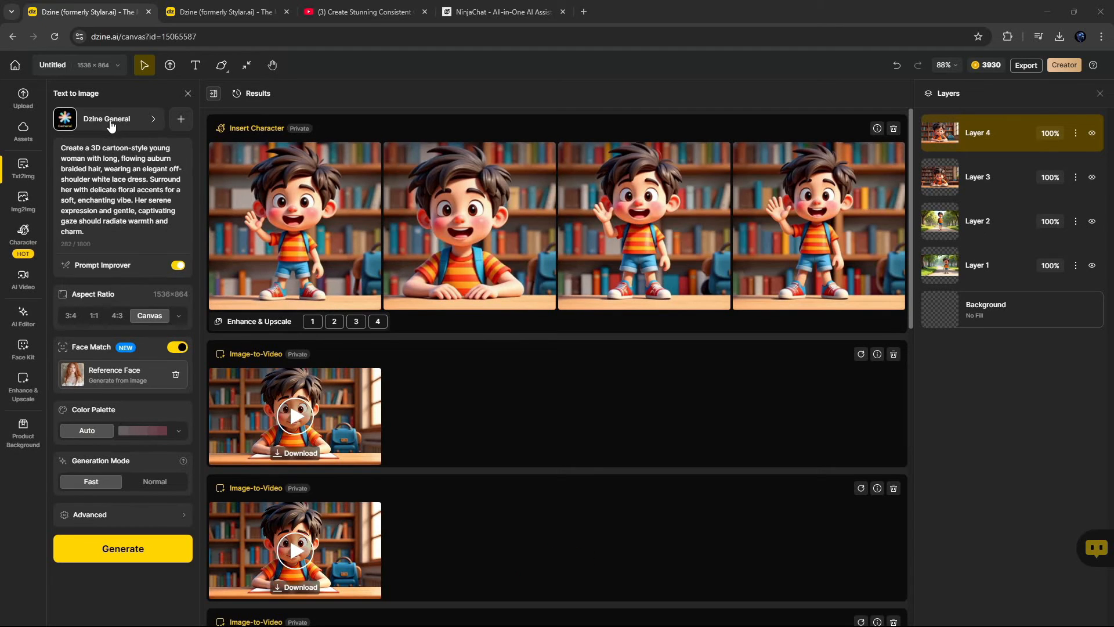
Generate the young woman images in the Dzine 3D Render v2 style and preview the results.
click(111, 123)
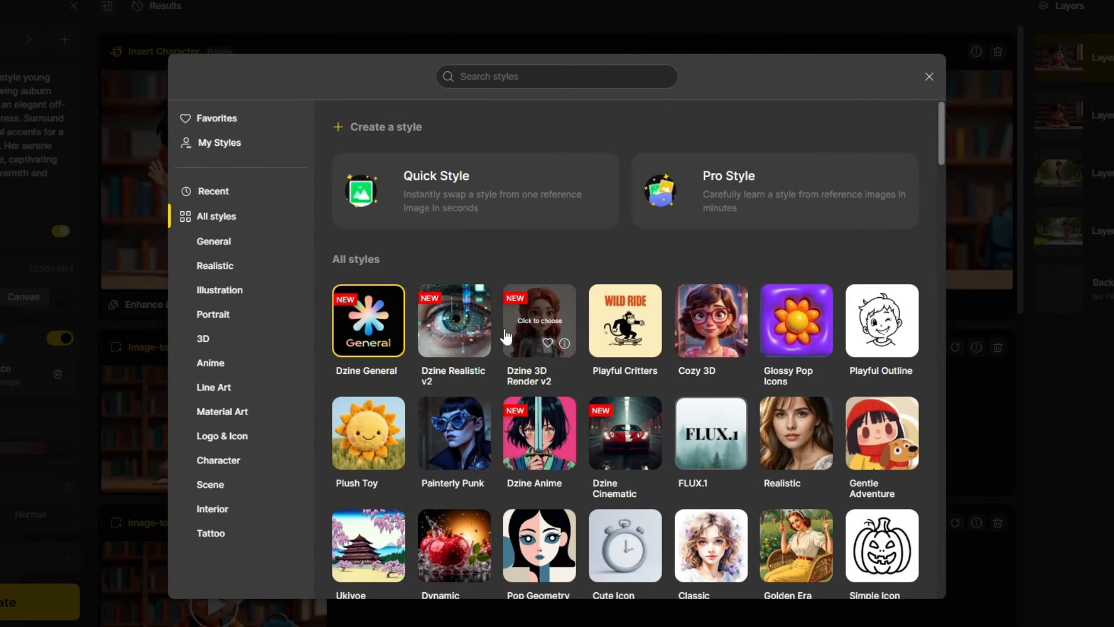
click(547, 329)
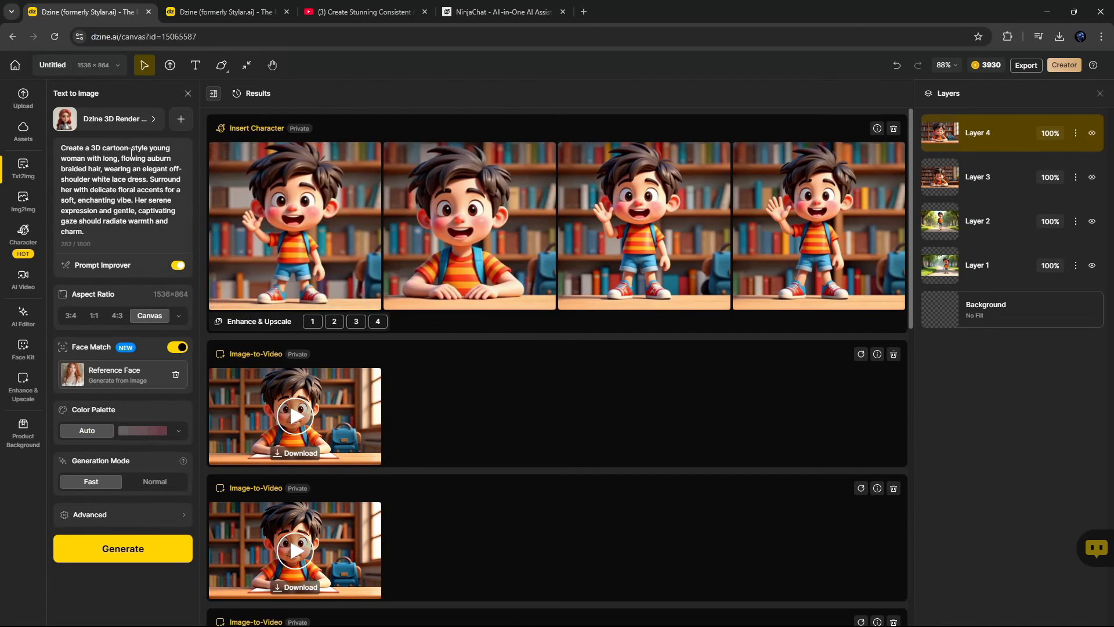
click(167, 548)
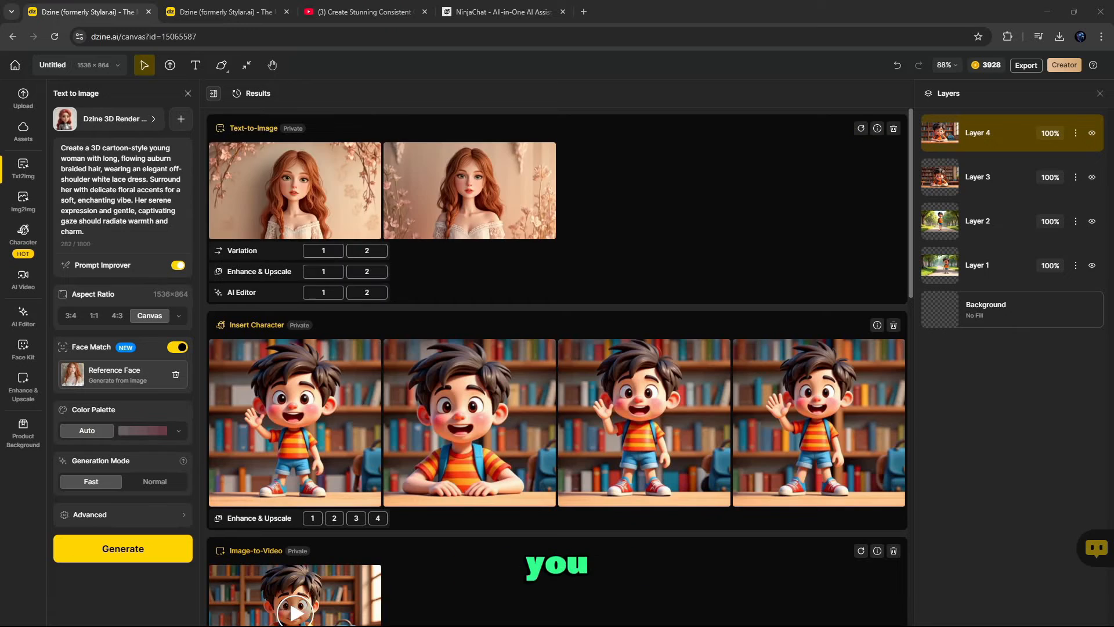
click(334, 180)
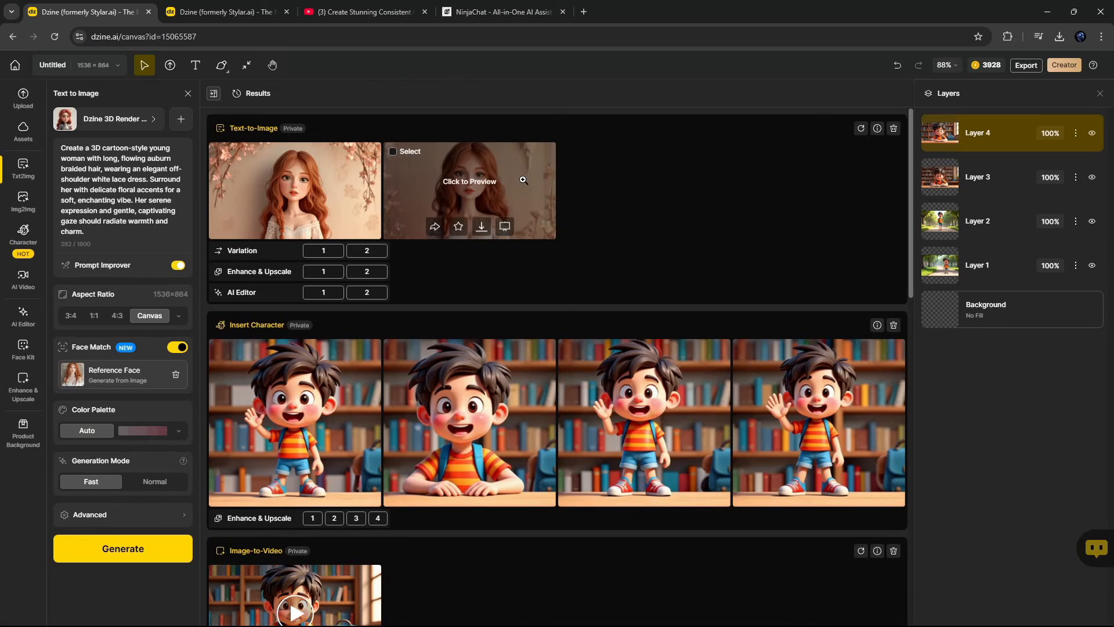
click(927, 310)
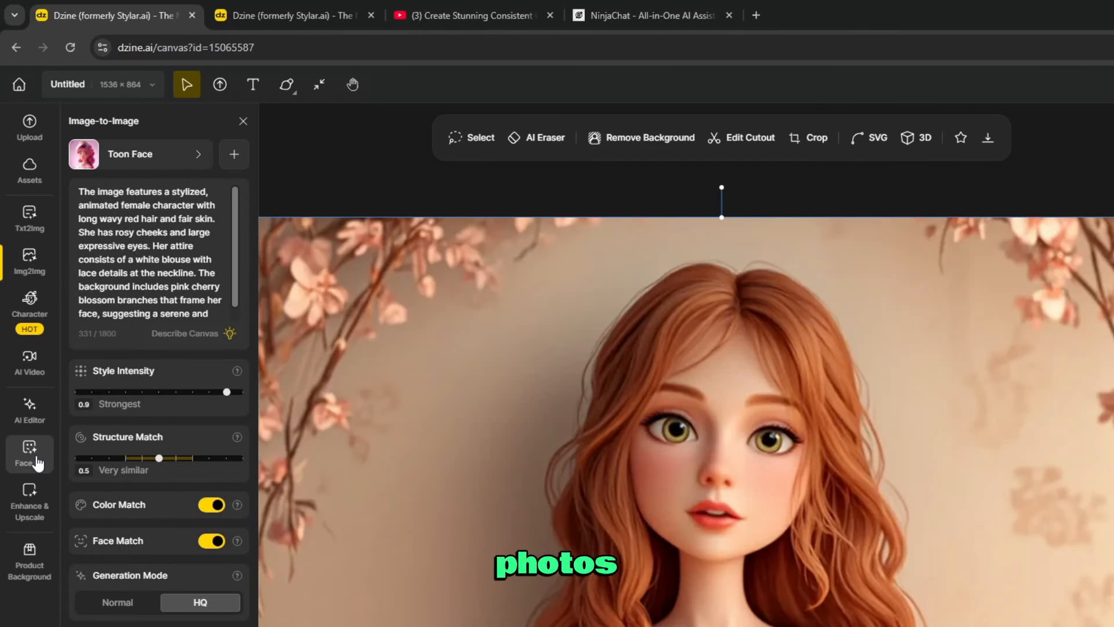
Open the Face Swap tool of the Face Kit.
click(36, 459)
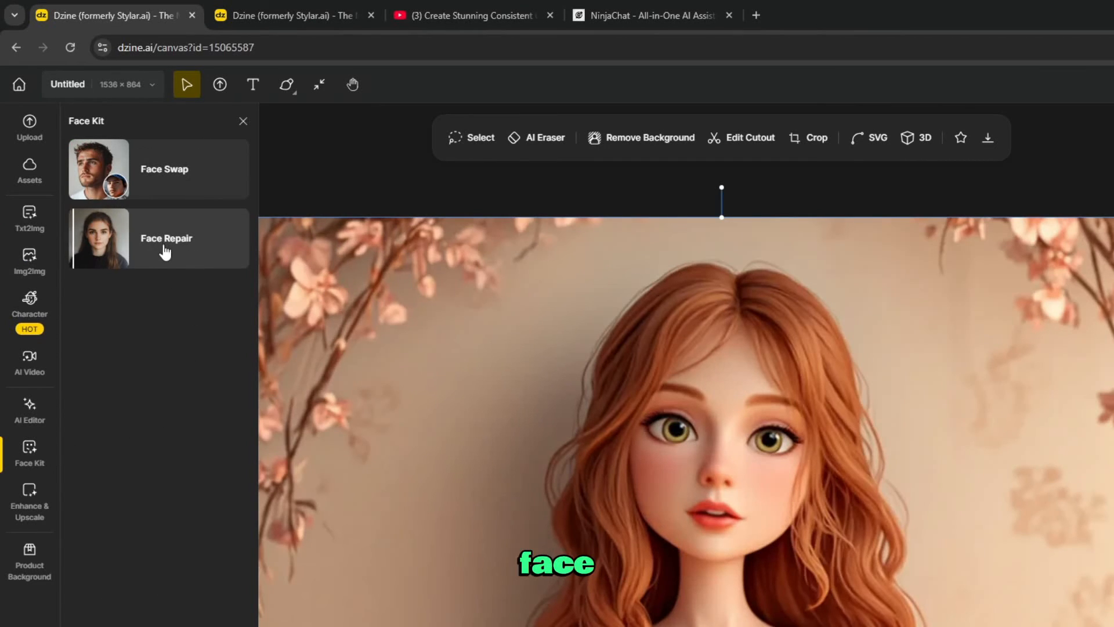
click(171, 181)
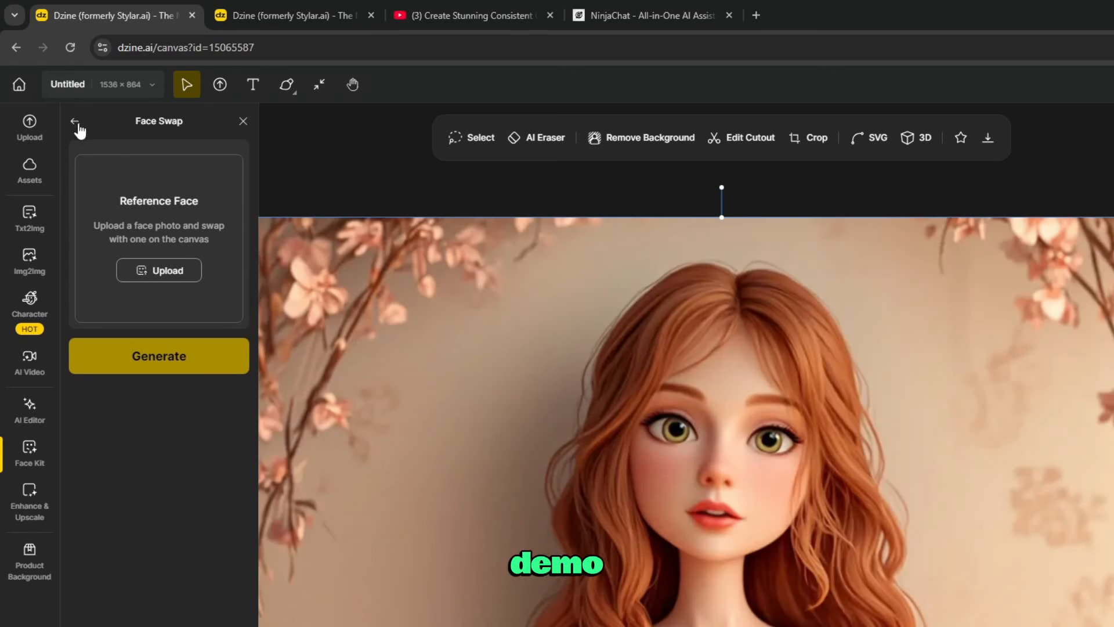
Upload undefined_image (8) as the Face Swap reference face and load 308083-jhanvi-kapoor from Downloads onto the canvas.
click(160, 268)
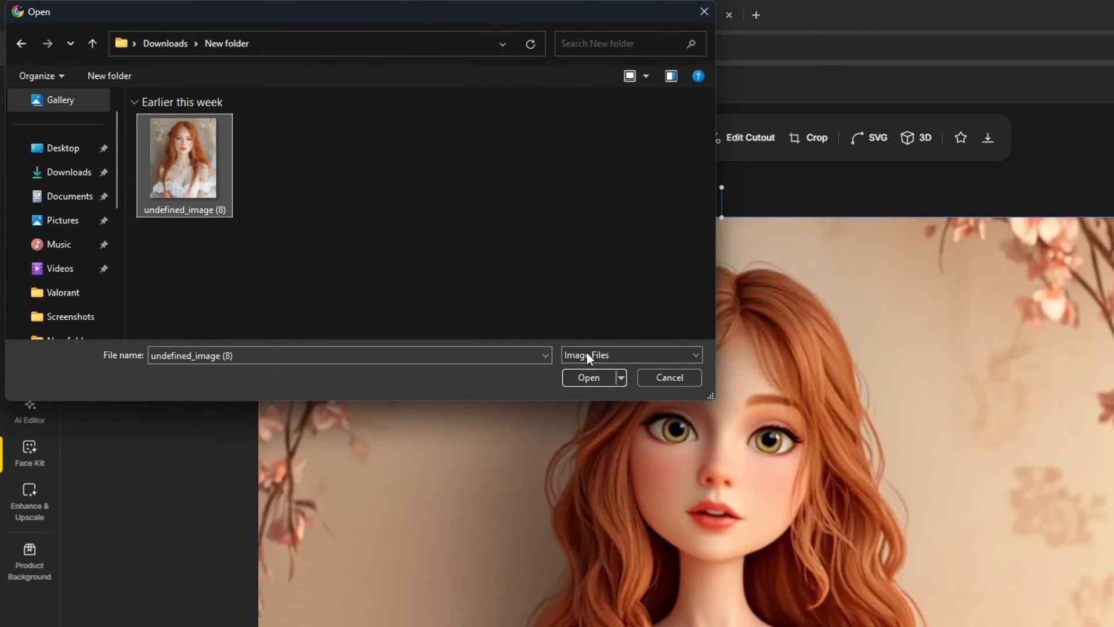
click(587, 378)
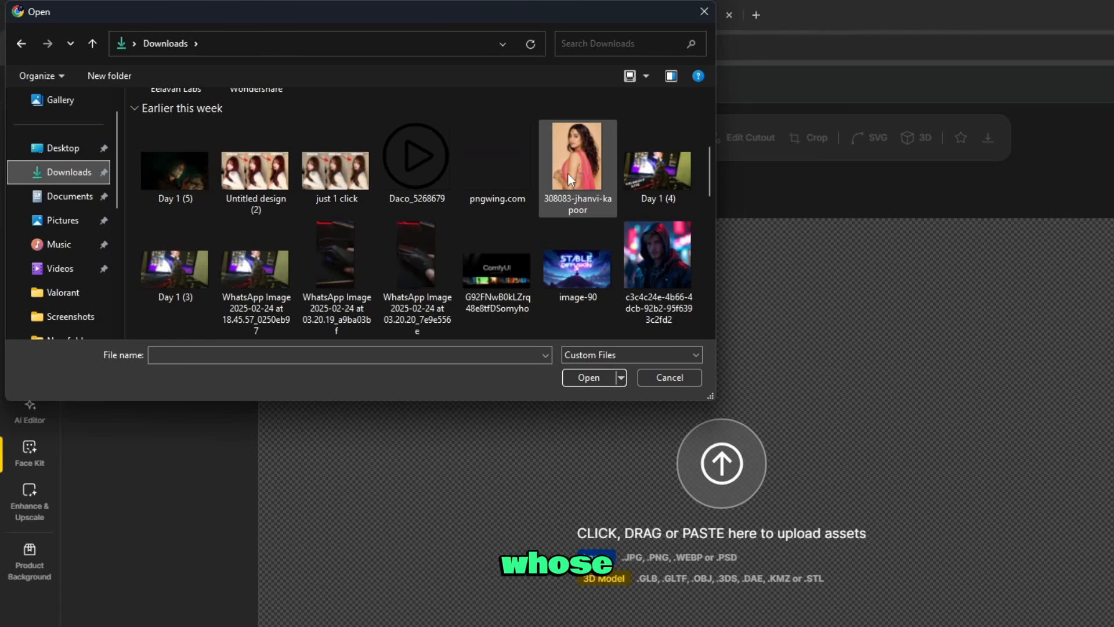
click(569, 172)
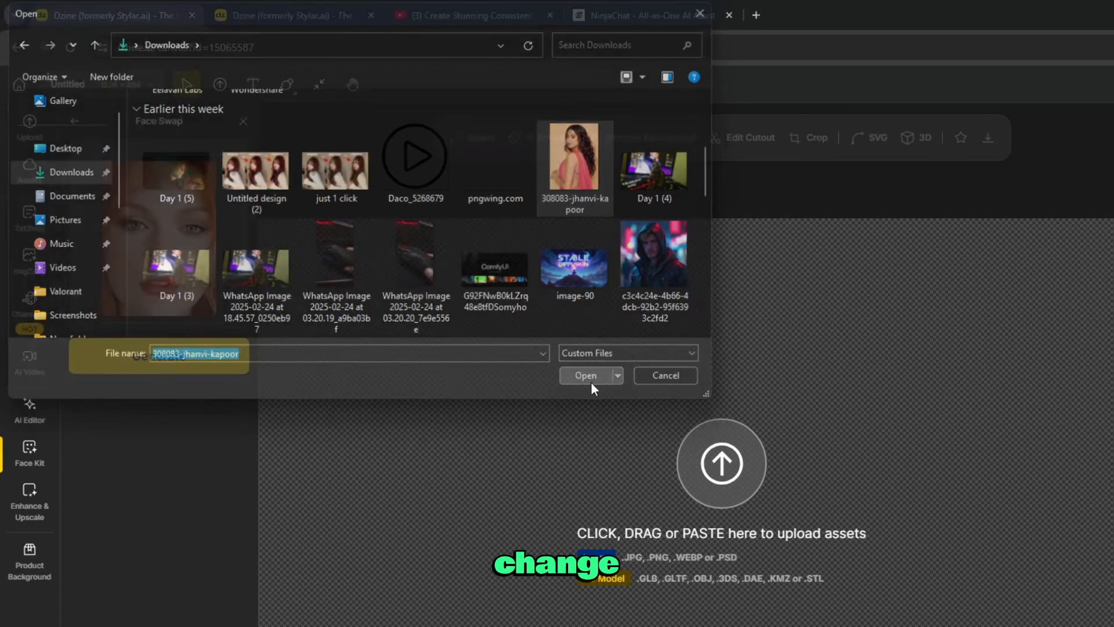
click(590, 378)
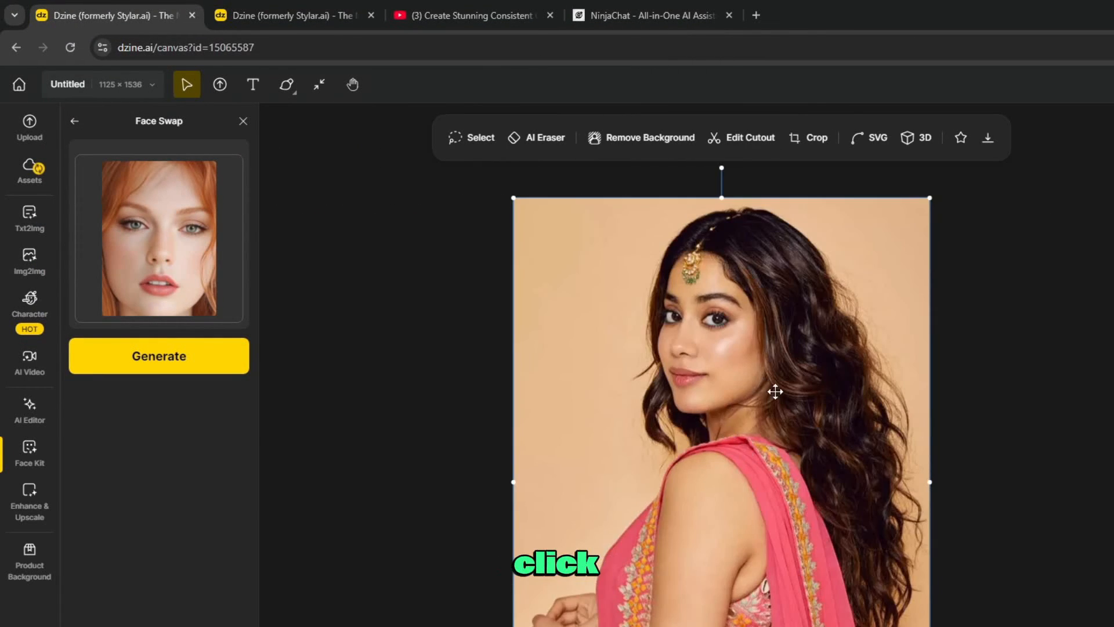
Generate the face swap on the portrait in the pink outfit, preview the results and download one as a PNG.
click(184, 358)
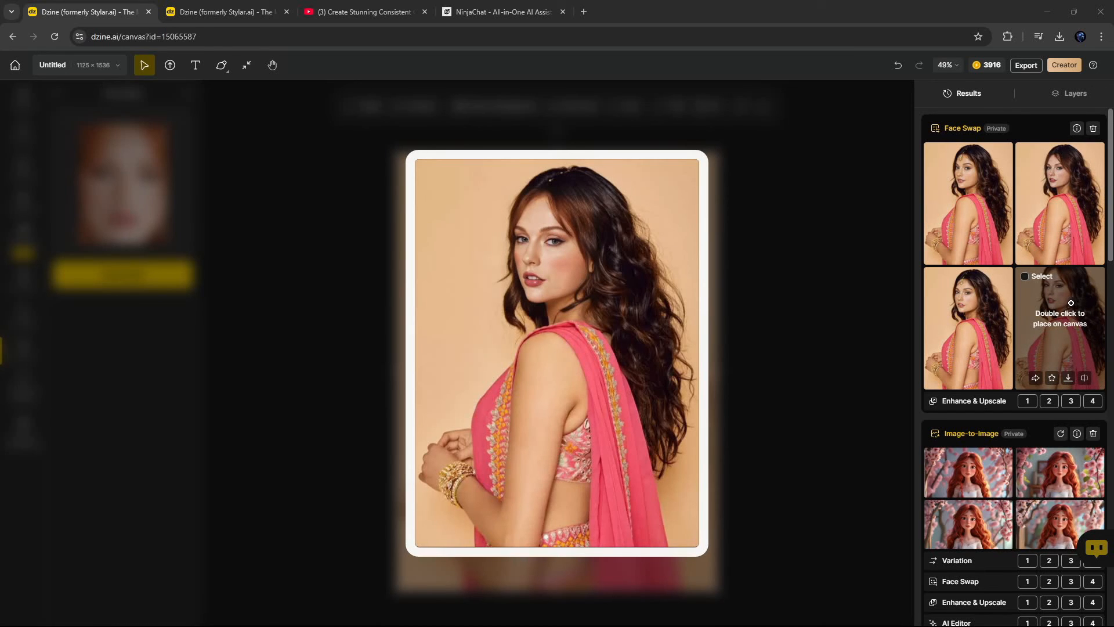
double_click(1005, 308)
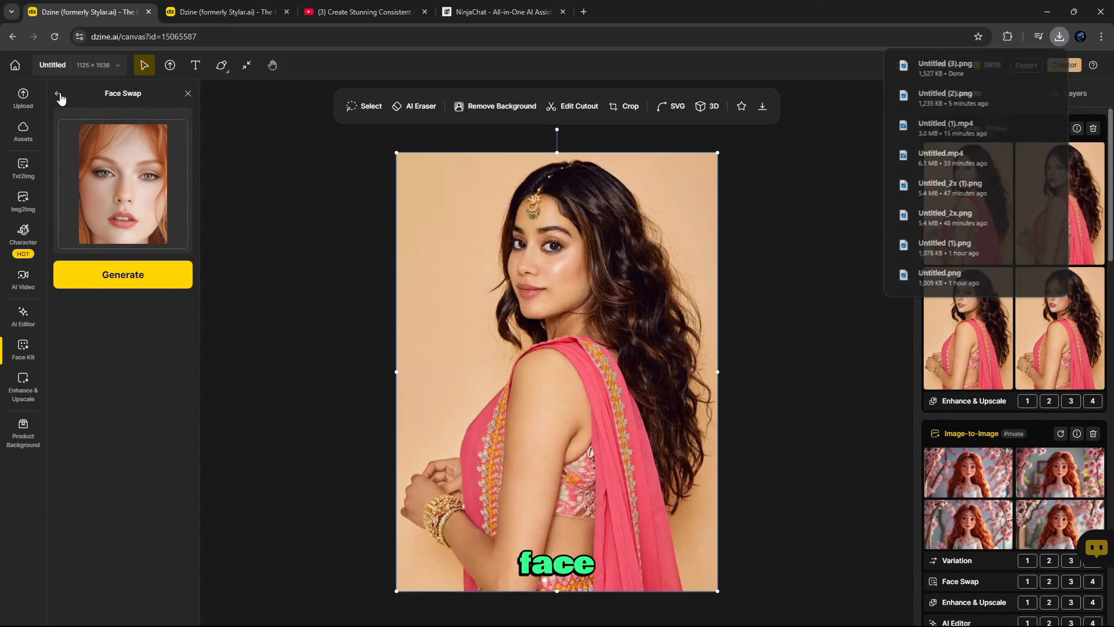
Switch to the Face Repair tool of the Face Kit and outline the woman's face with the lasso.
click(57, 95)
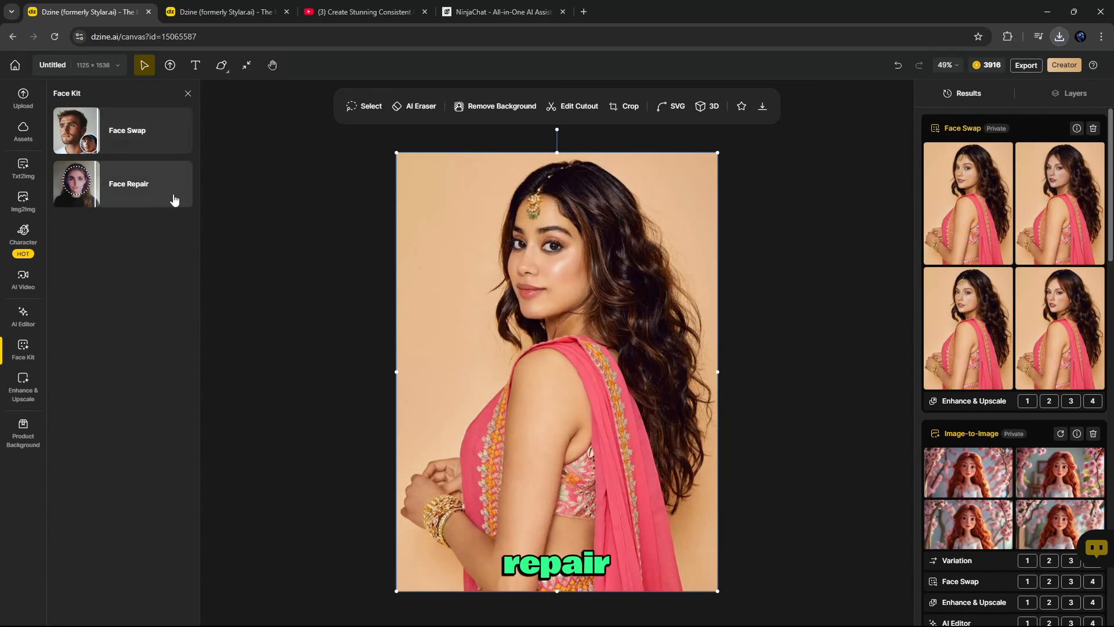
click(132, 196)
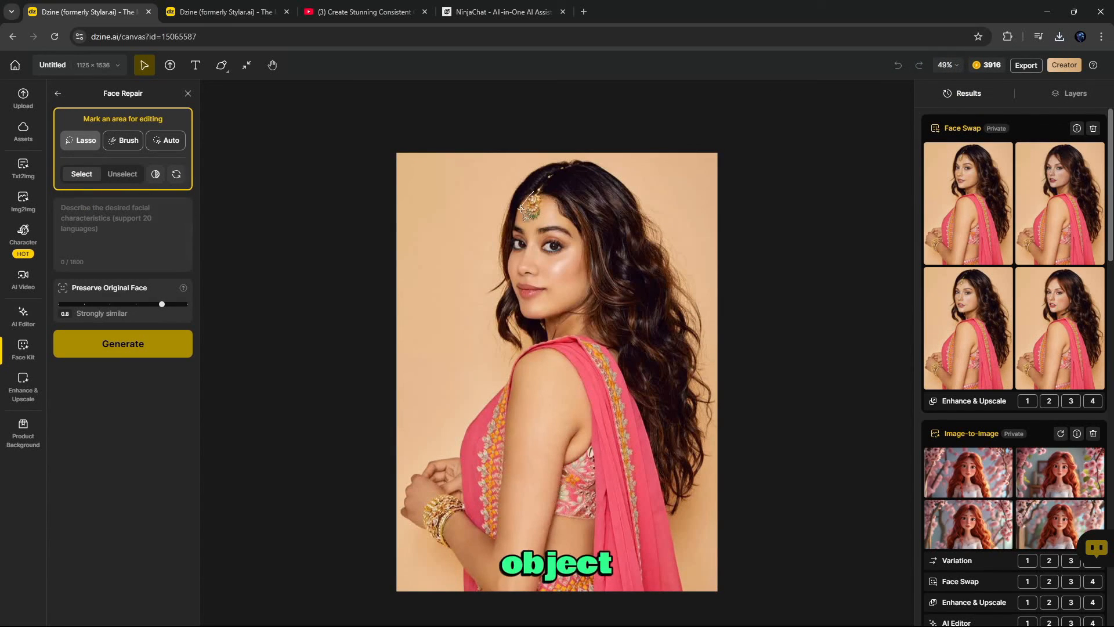
drag(543, 191, 542, 192)
drag(574, 222, 513, 219)
Enter the prompt "replasc glowing sceen" for the marked face, generate the face repair and preview the results.
text(replasc glowing)
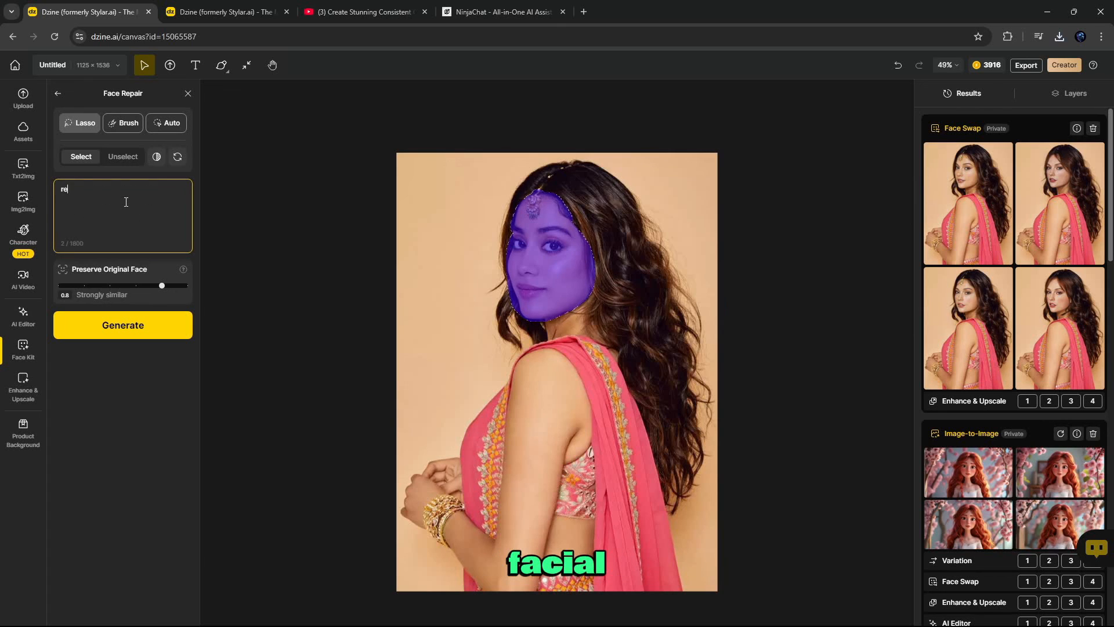
text( sc)
text(een)
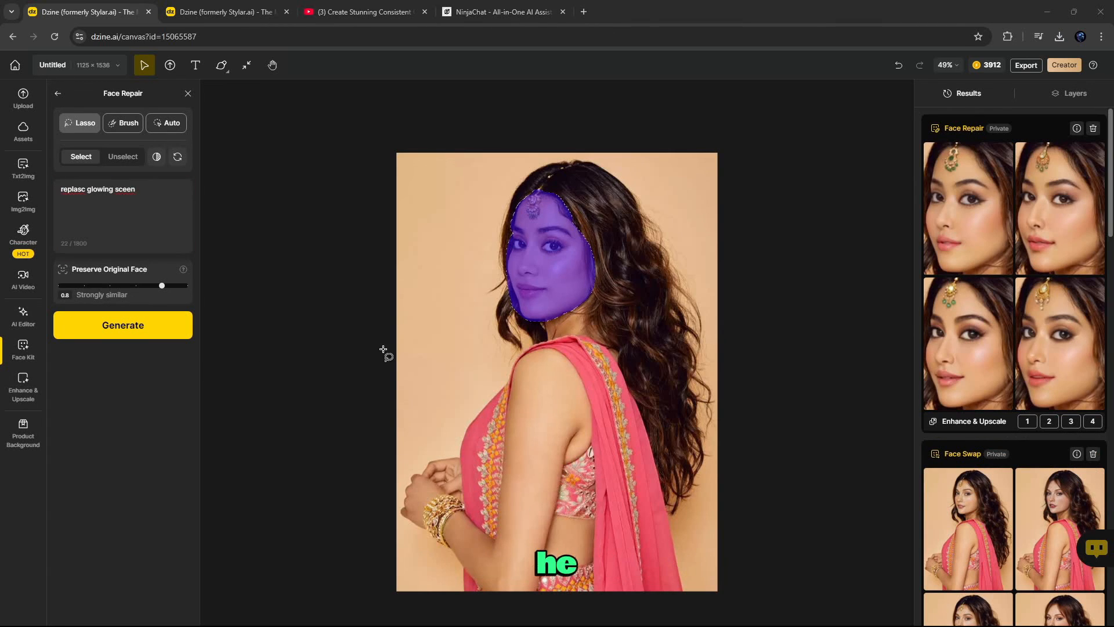
mouse_move(961, 195)
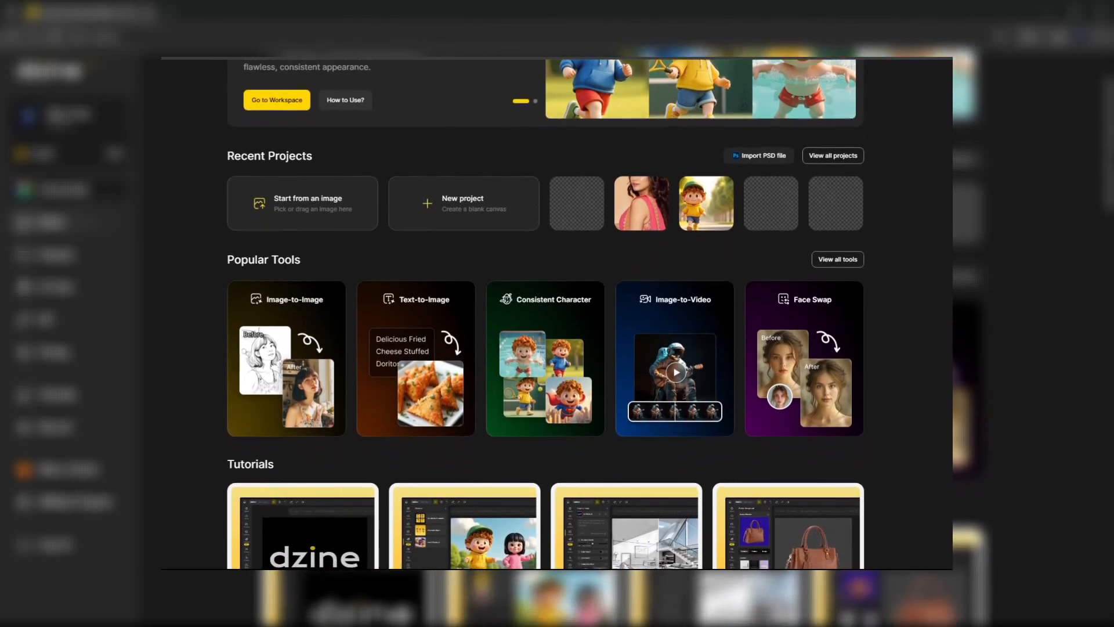
scroll(545, 313, down, 4)
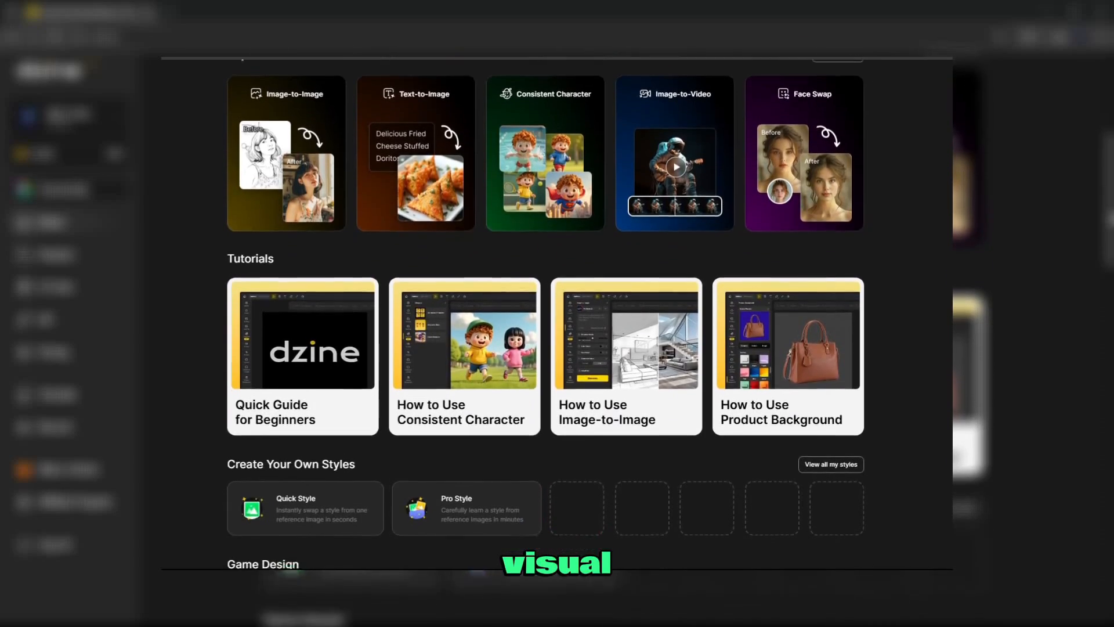
scroll(545, 313, down, 4)
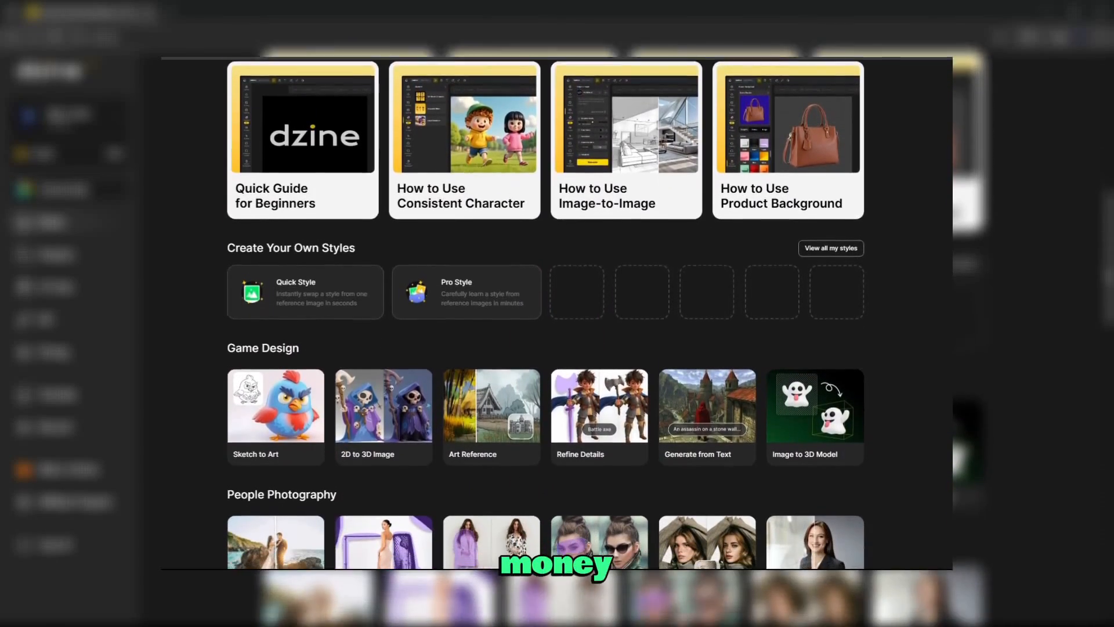
scroll(545, 314, down, 3)
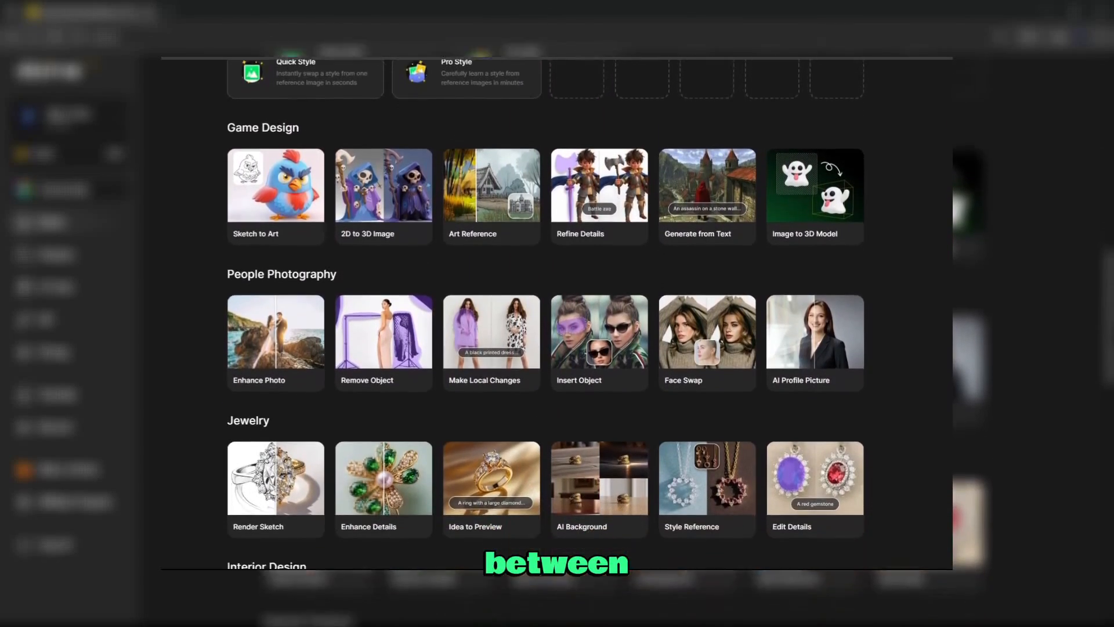